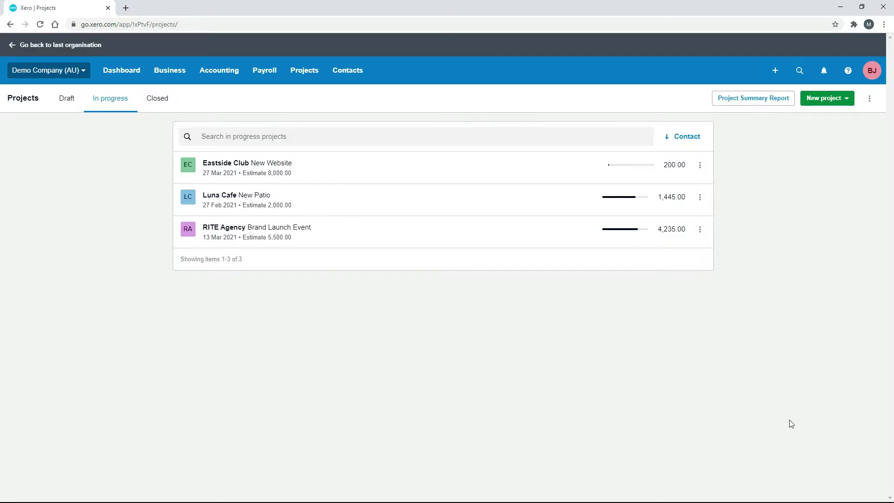
Step: Open the New project dropdown on the Projects In progress list
click(845, 99)
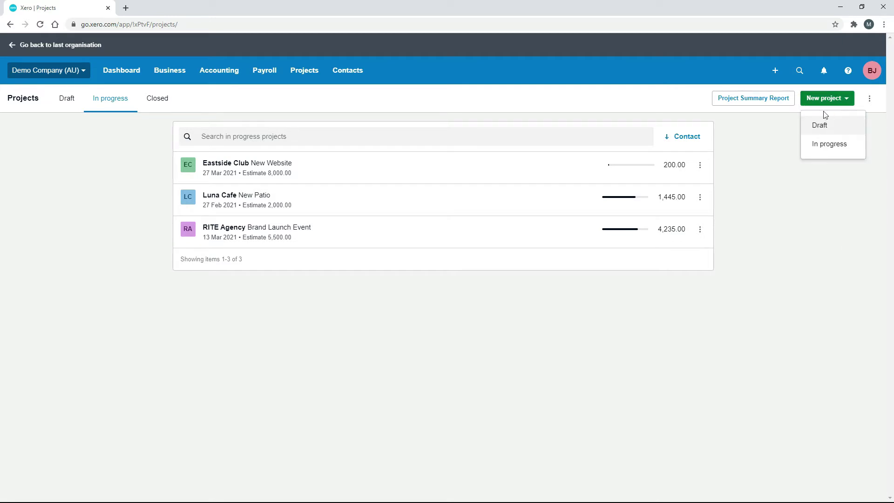
Step: Create in-progress project 'Build Shelving' for 7-Eleven, due 27 Feb 2021, with a 5,000.00 estimate
click(836, 145)
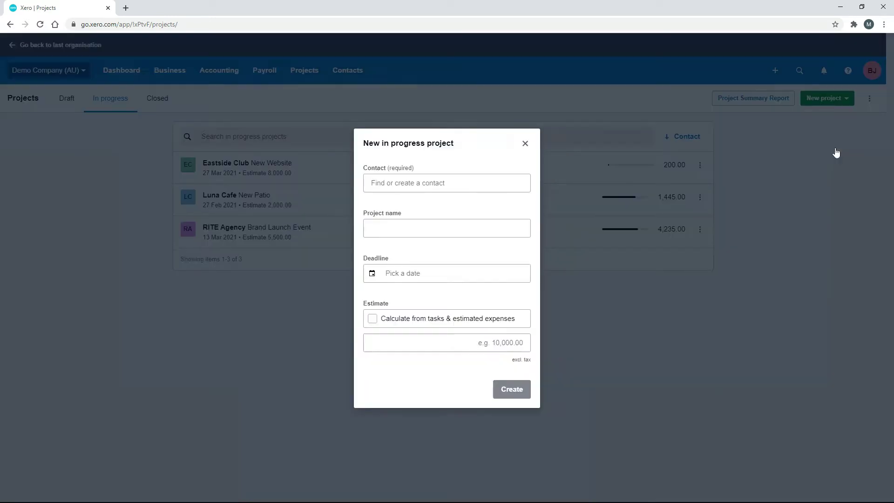
click(445, 186)
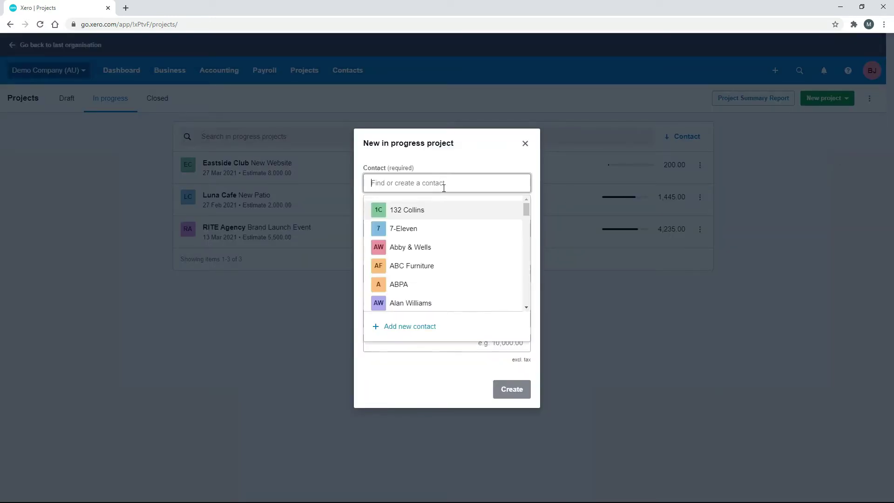
click(428, 233)
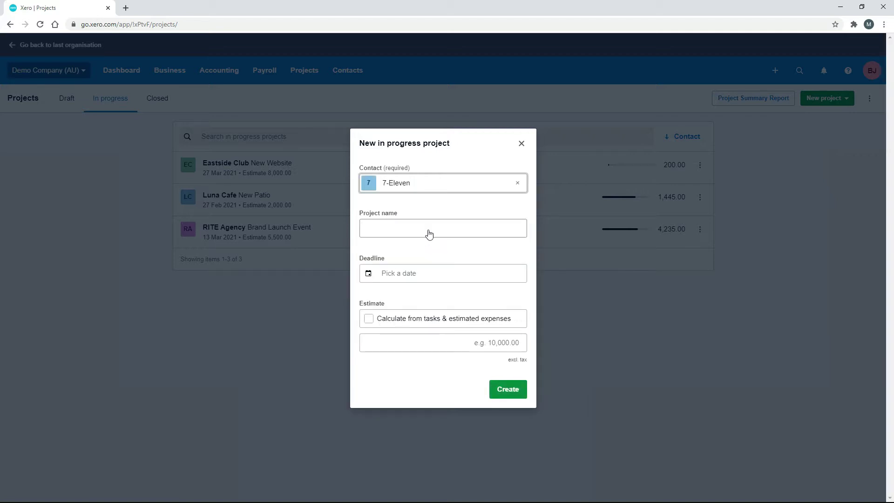
click(432, 231)
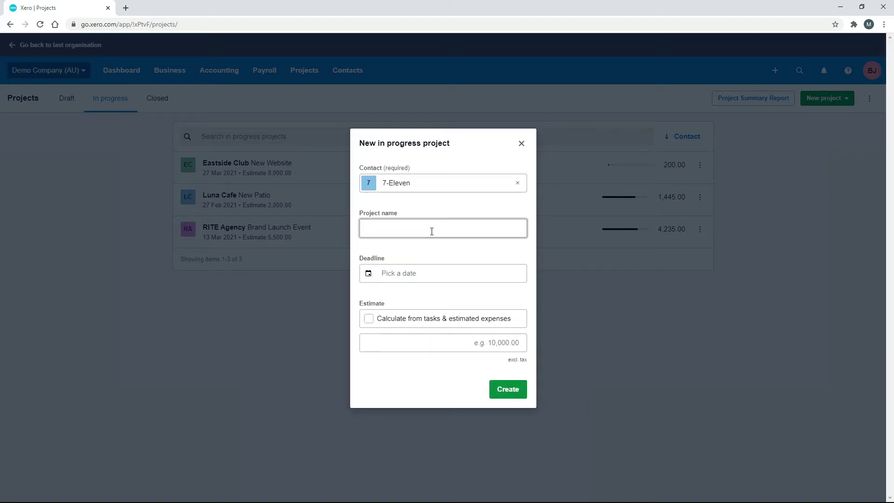
text(Build Shelving)
click(435, 273)
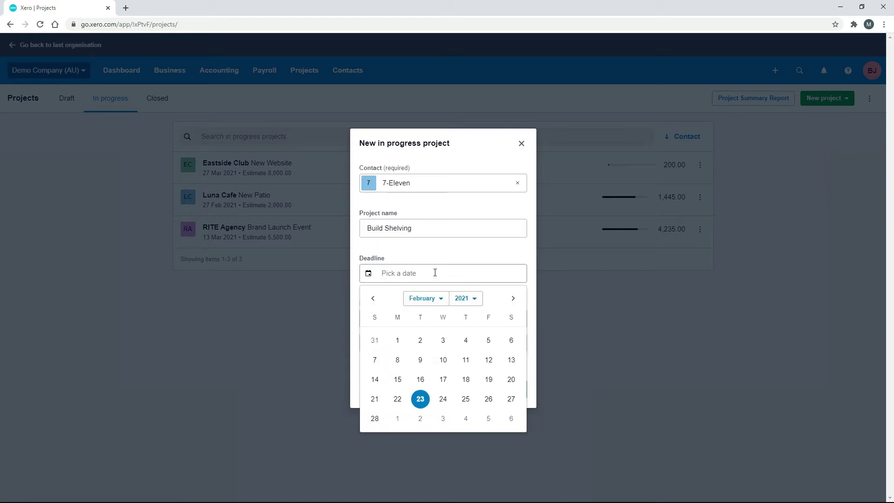
click(509, 400)
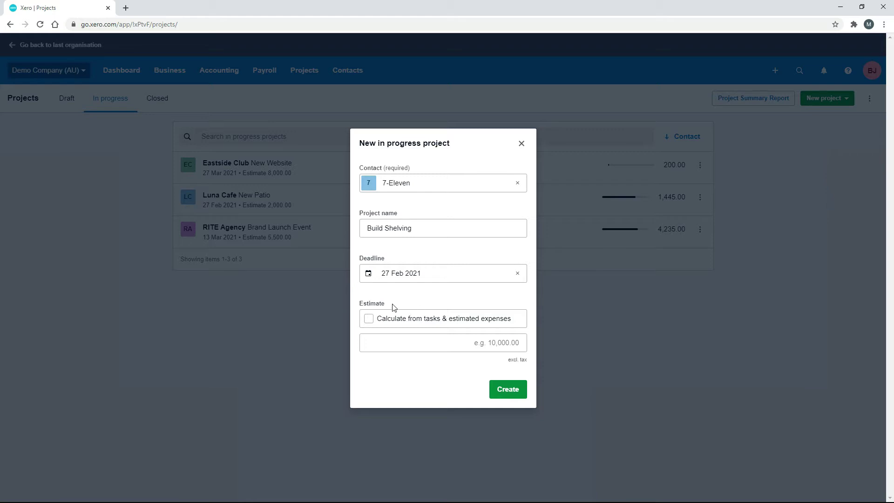
click(464, 347)
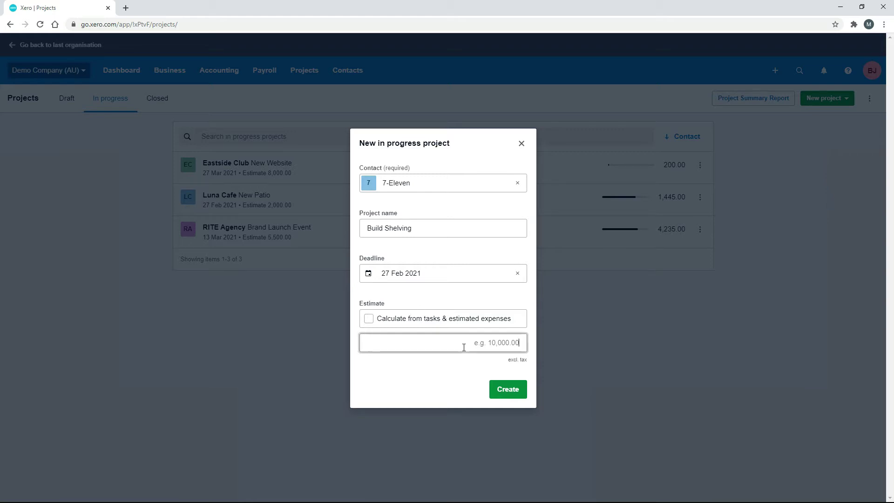
text(5000)
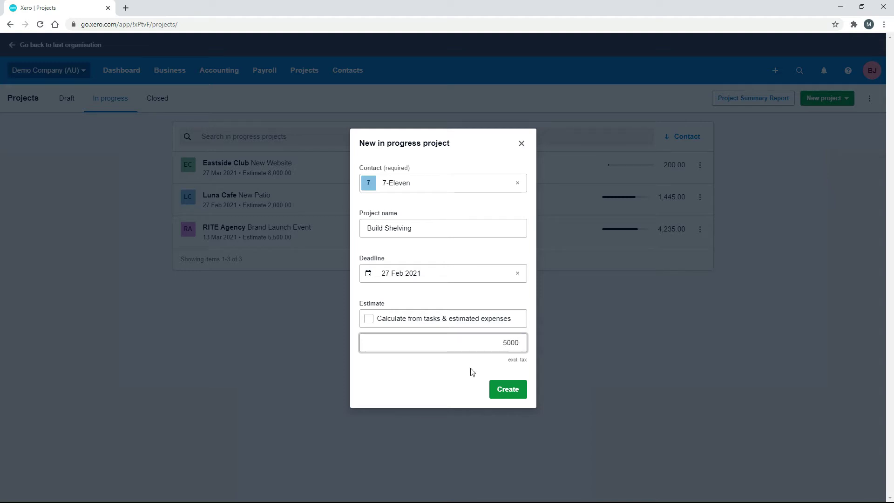
click(470, 375)
click(511, 394)
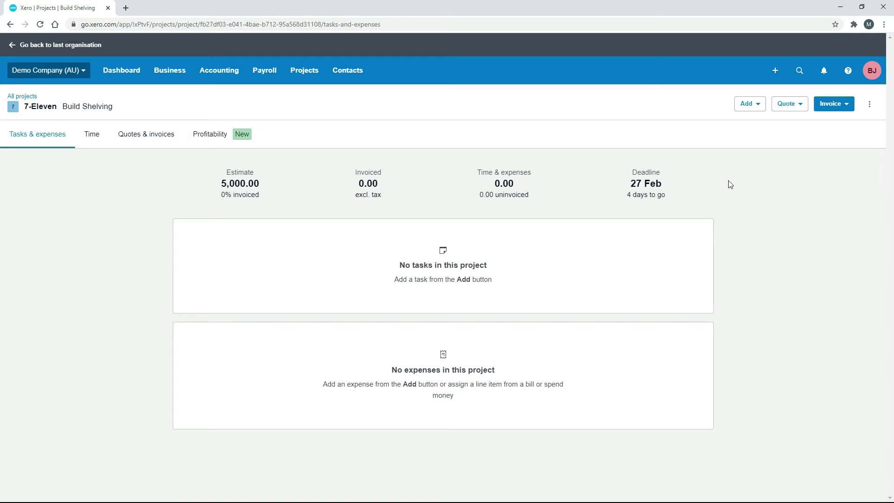
Step: Open a draft project-amount quote based on the 5,000.00 estimate, titled 'Build Shelving'
click(800, 105)
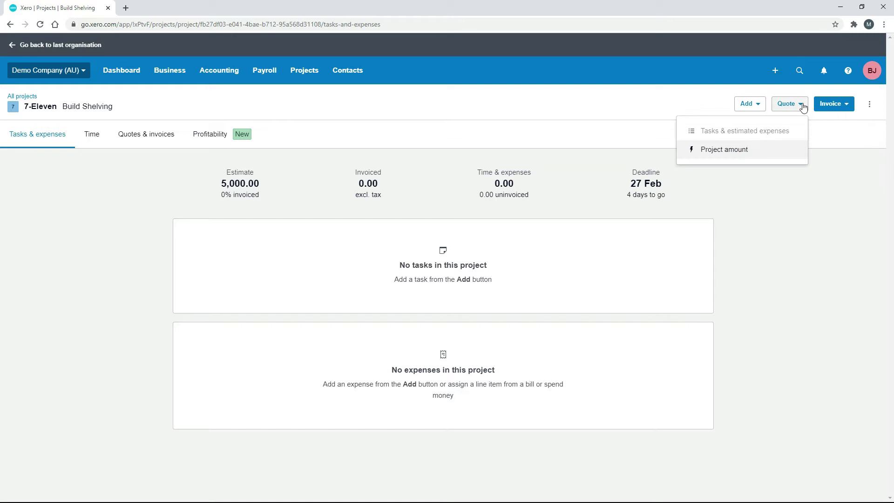
click(722, 151)
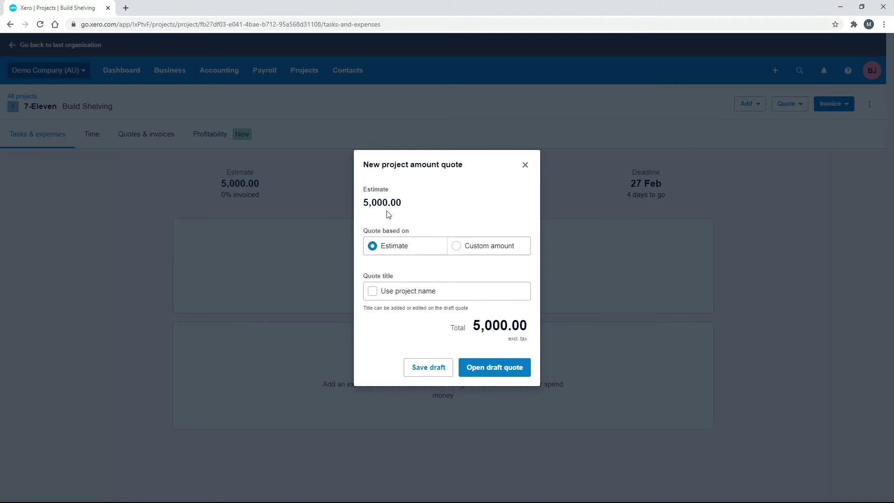
click(456, 248)
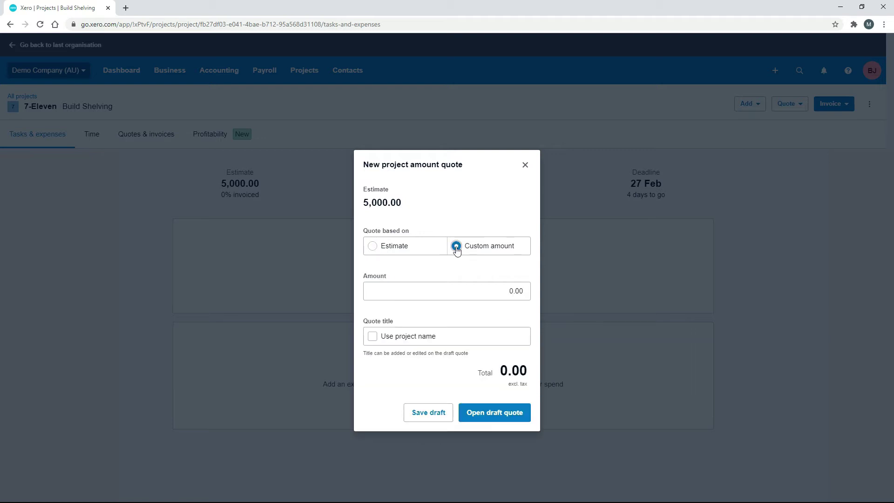
click(374, 247)
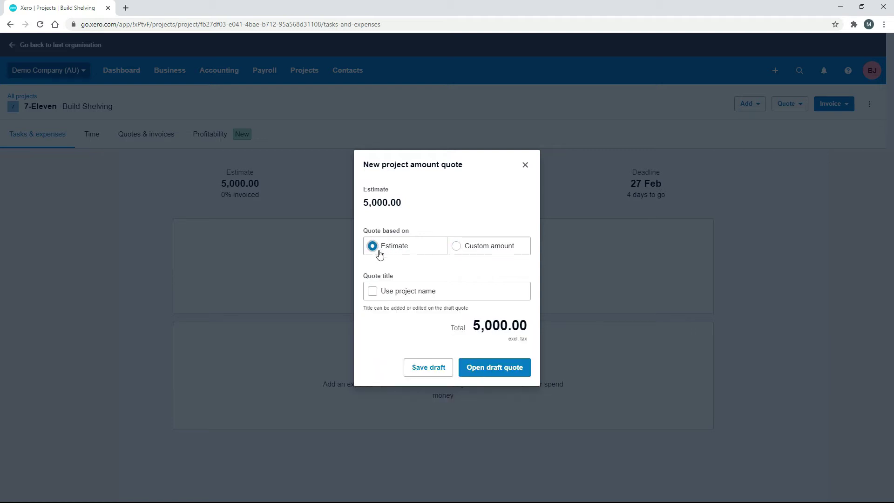
click(373, 291)
click(495, 367)
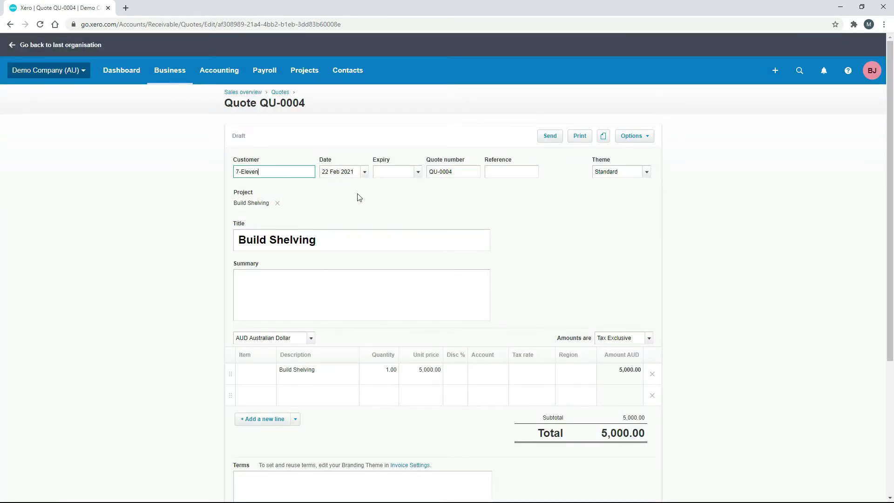
Step: Set quote QU-0004's expiry date to 24 Feb 2021
click(179, 77)
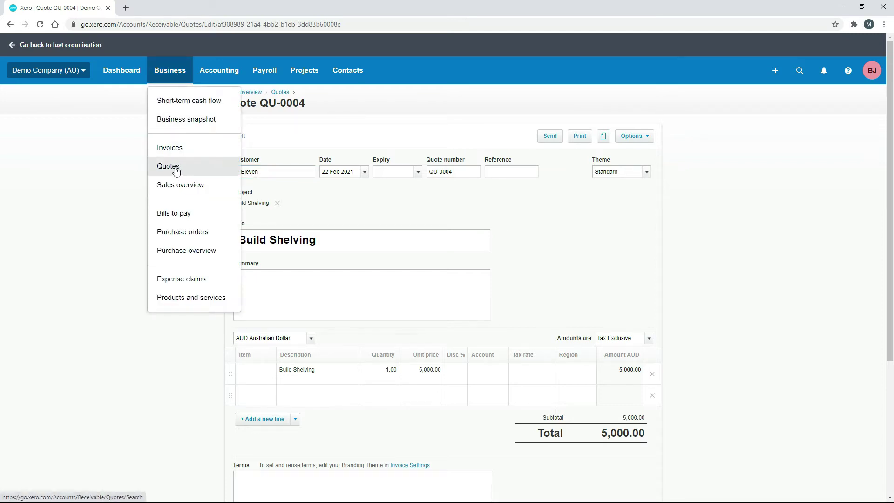
click(775, 241)
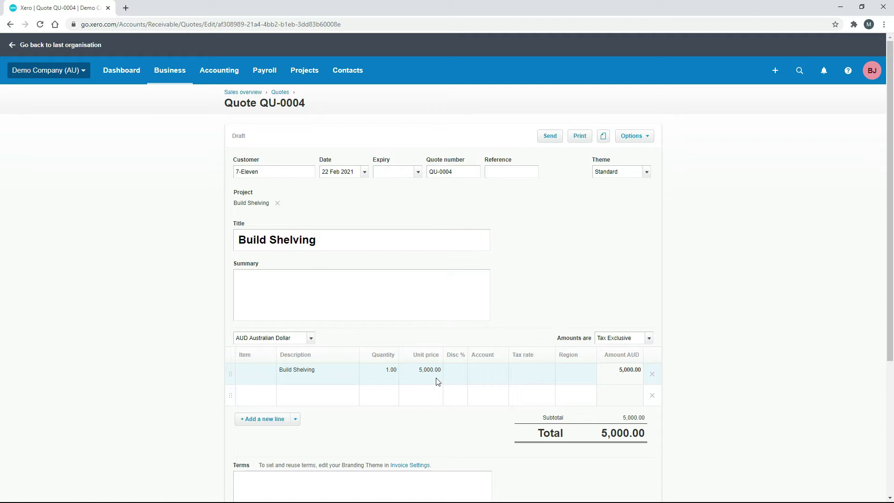
click(418, 172)
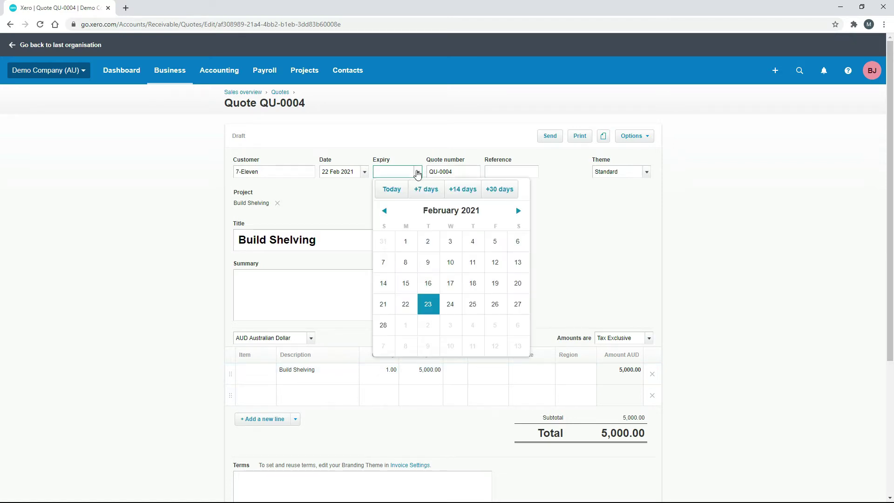
click(456, 307)
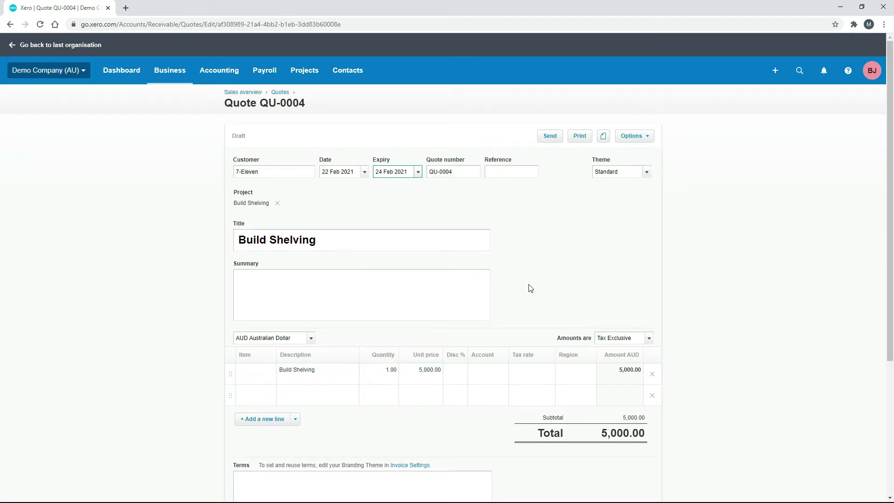
Step: Code the quote line to account 200 - Sales and save the quote as a draft
click(486, 374)
text(200)
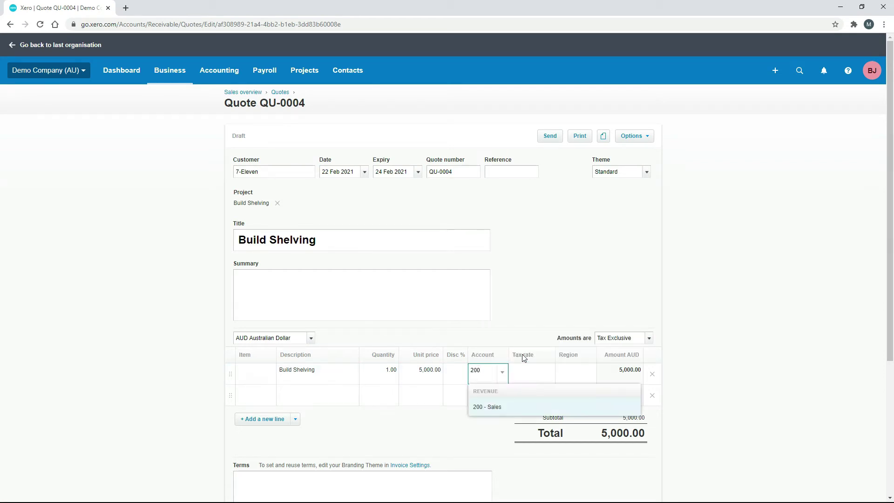
click(512, 408)
scroll(738, 314, down, 3)
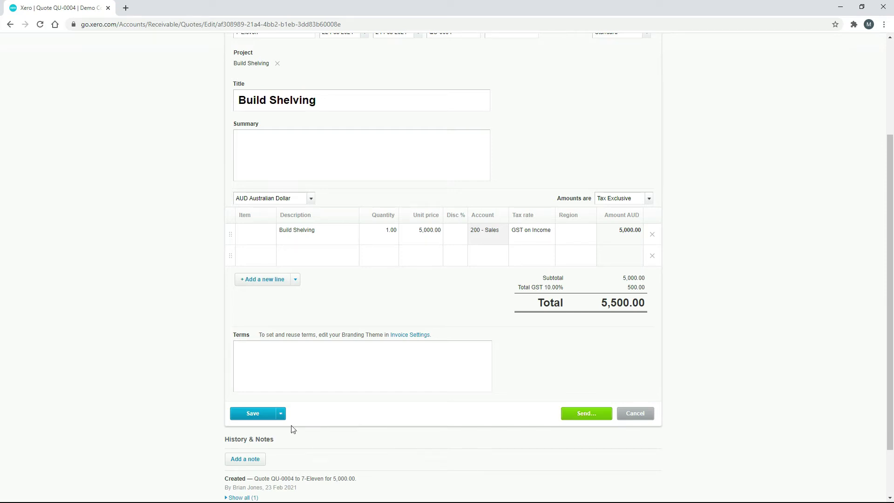
click(255, 414)
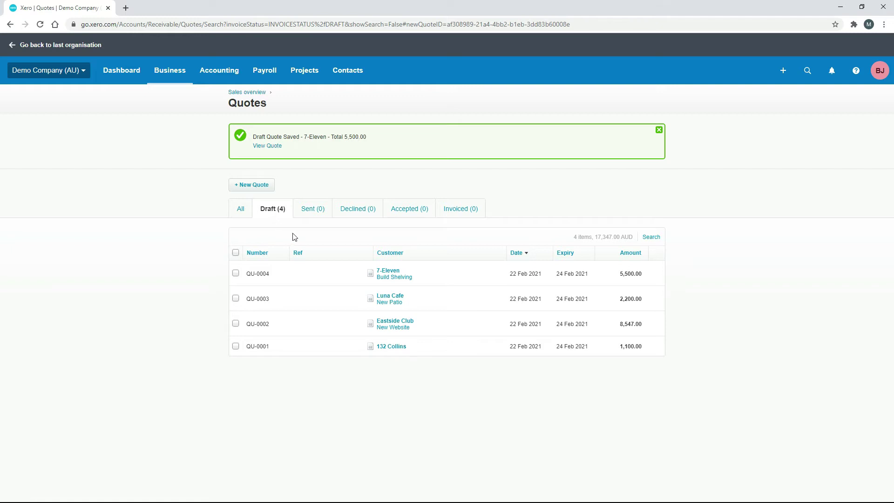
Step: Mark the 7-Eleven quote QU-0004 as sent, then accepted, and return to the Quotes list
click(393, 278)
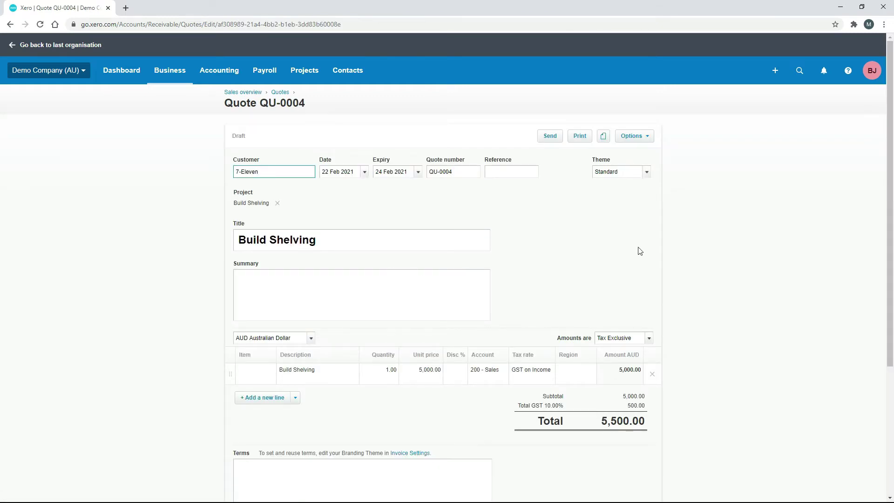
click(638, 138)
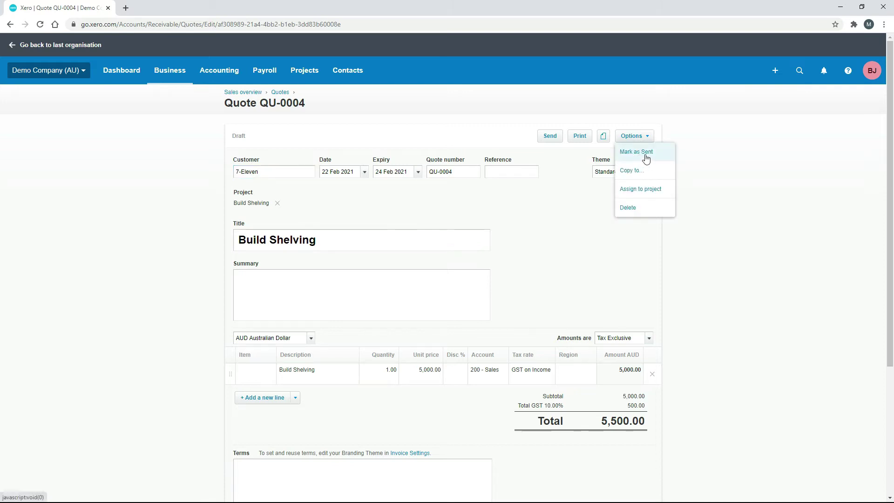
click(647, 157)
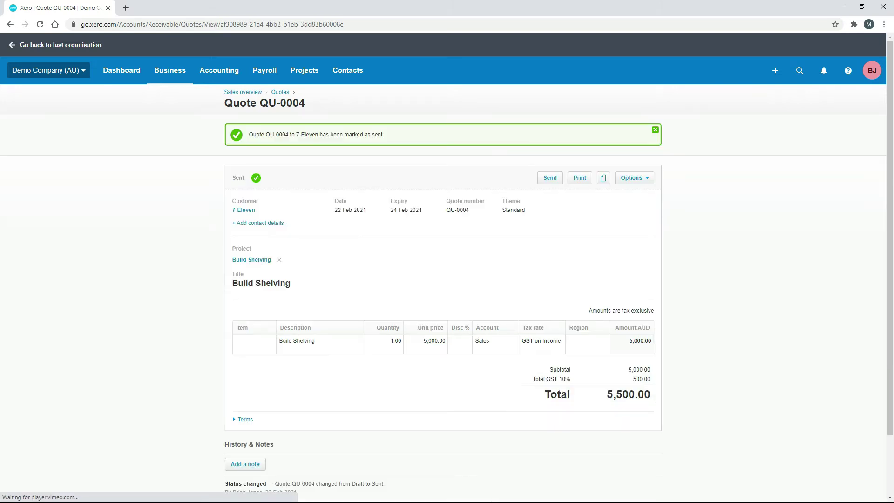
click(648, 179)
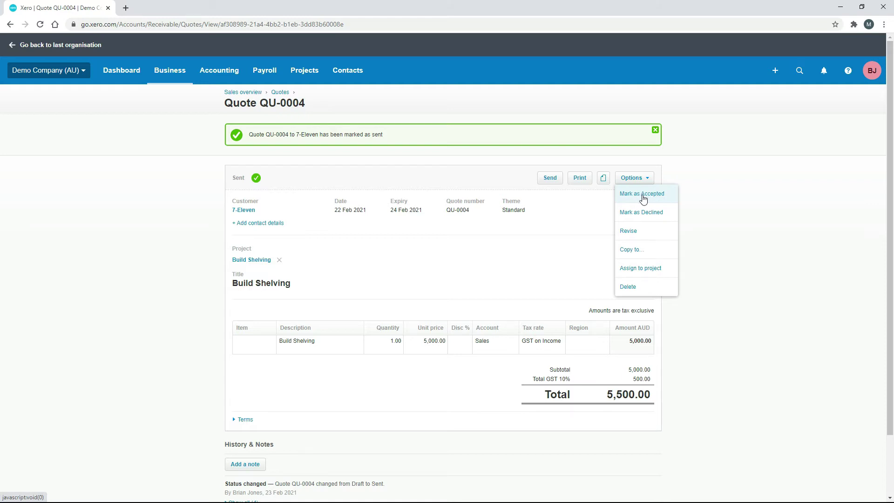
click(642, 195)
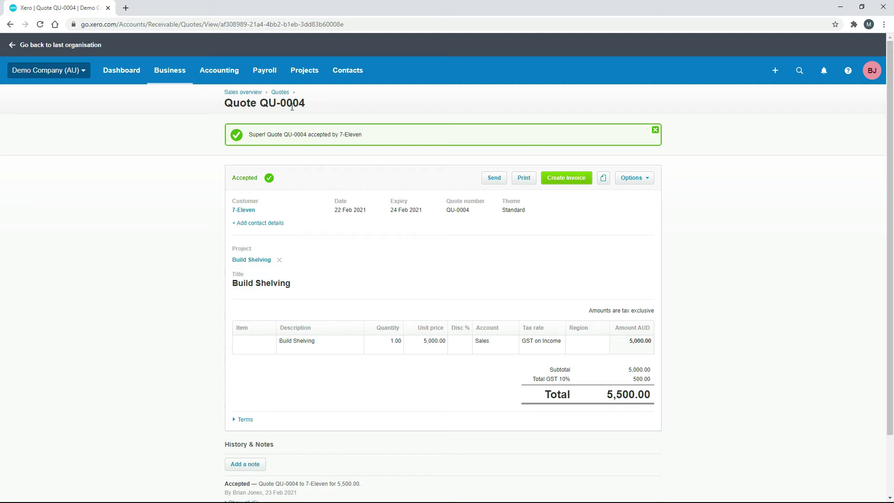
click(281, 92)
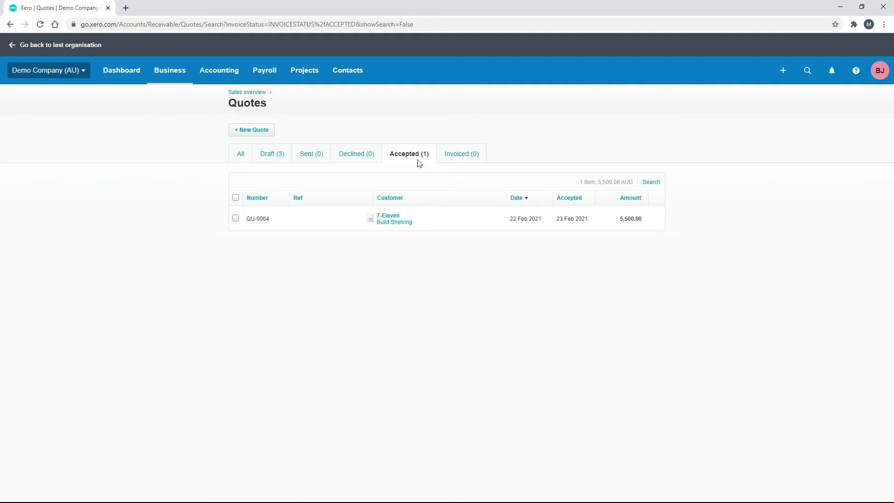
Step: Open the 7-Eleven Build Shelving project from All projects and view its Quotes & invoices
click(304, 72)
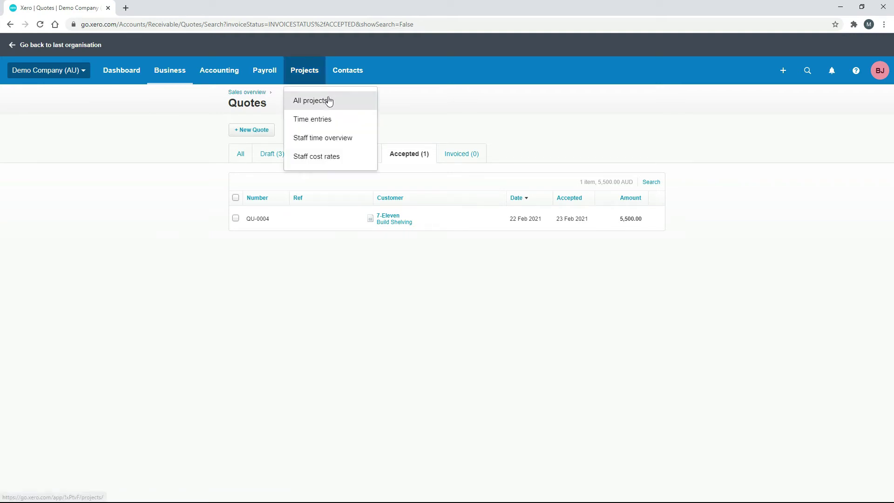
click(331, 106)
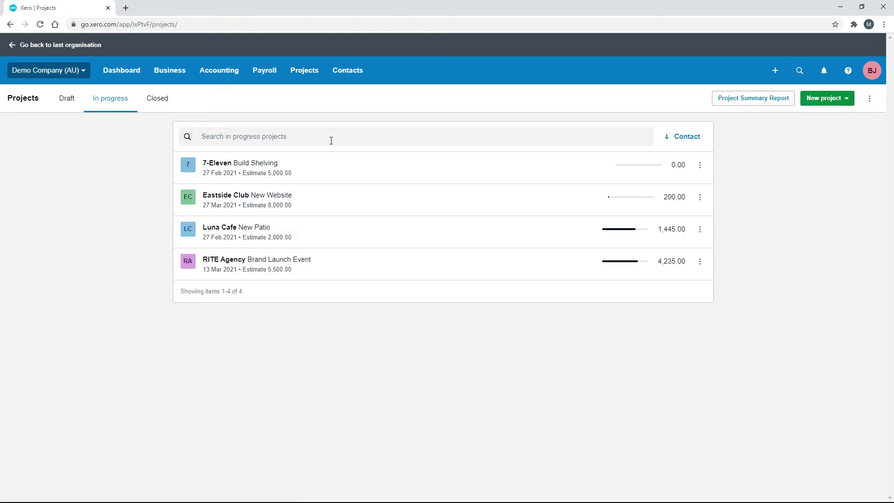
click(362, 169)
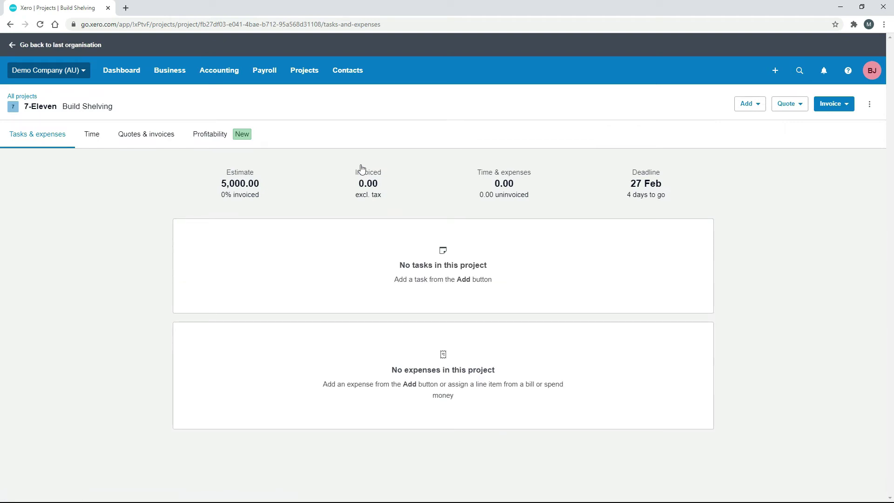
click(155, 135)
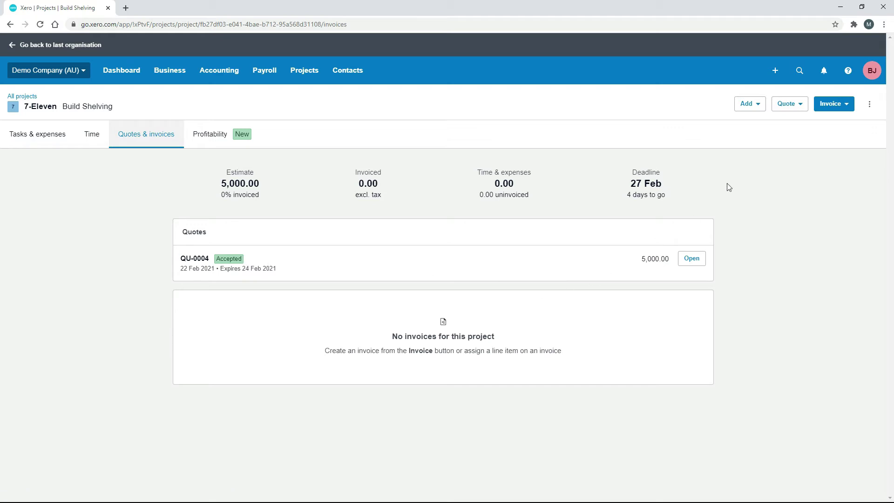
Step: Create draft invoice ORC1053 from accepted quote QU-0004 for 5,000.00 excl. tax
click(843, 103)
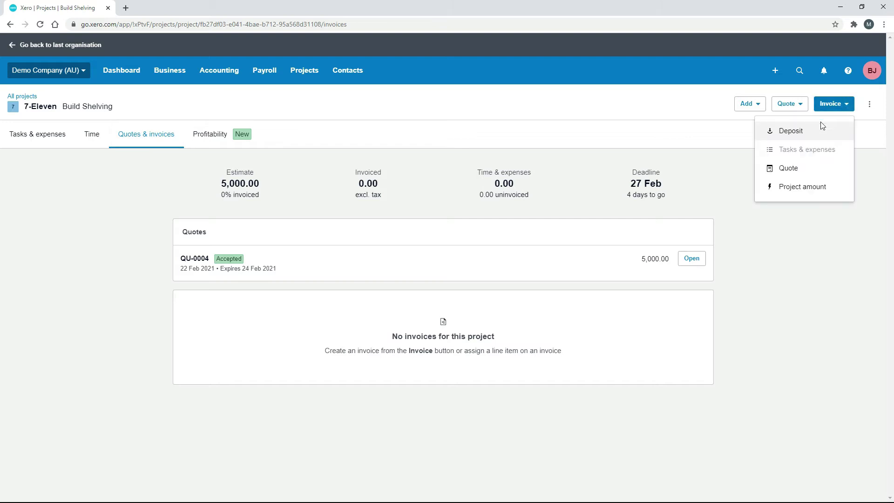
click(805, 172)
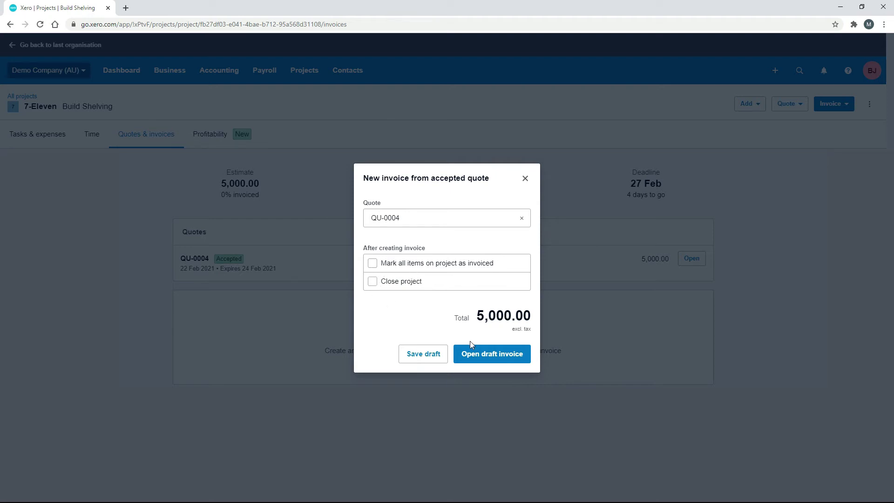
click(495, 357)
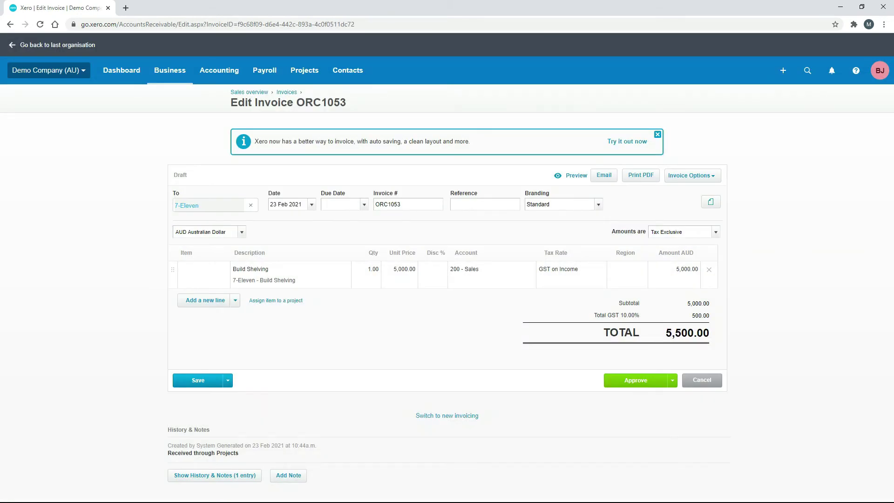
Step: Set invoice ORC1053's due date to 25 Feb 2021 and approve it
click(180, 76)
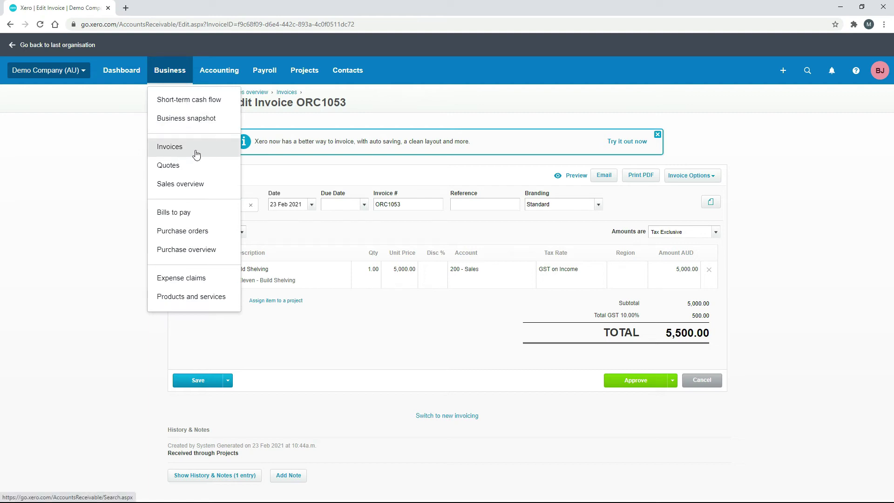
click(364, 206)
click(421, 317)
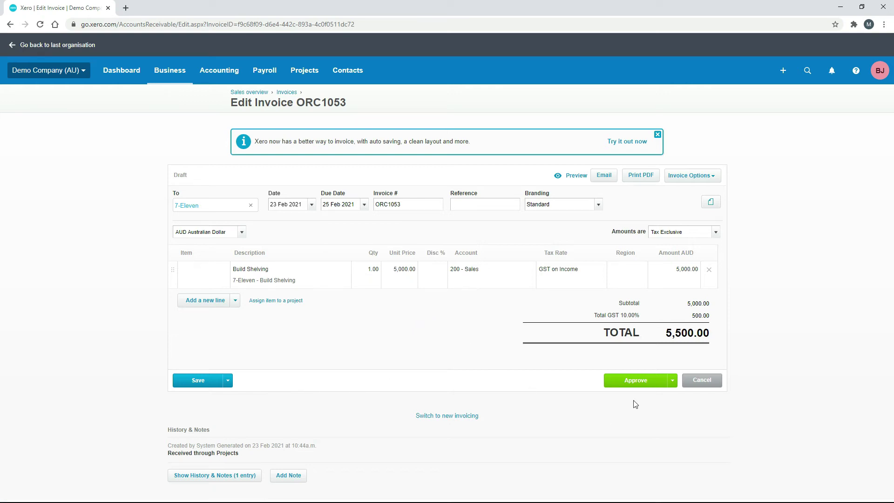
click(645, 383)
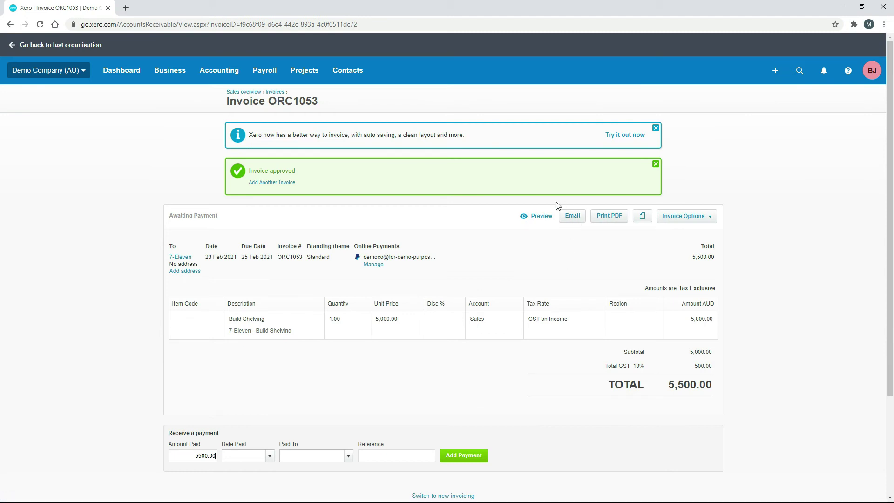
click(303, 71)
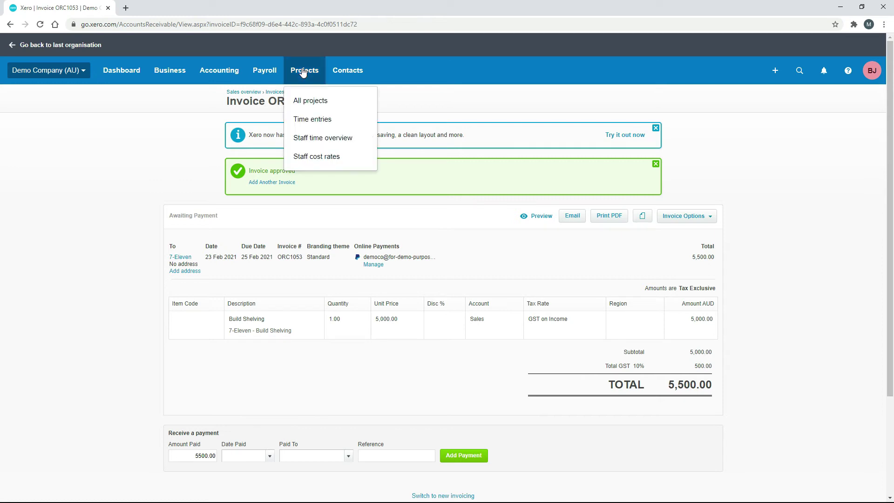
Step: Check Build Shelving is 100% invoiced and view its profitability: 5,000.00 profit, 100% margin
click(327, 103)
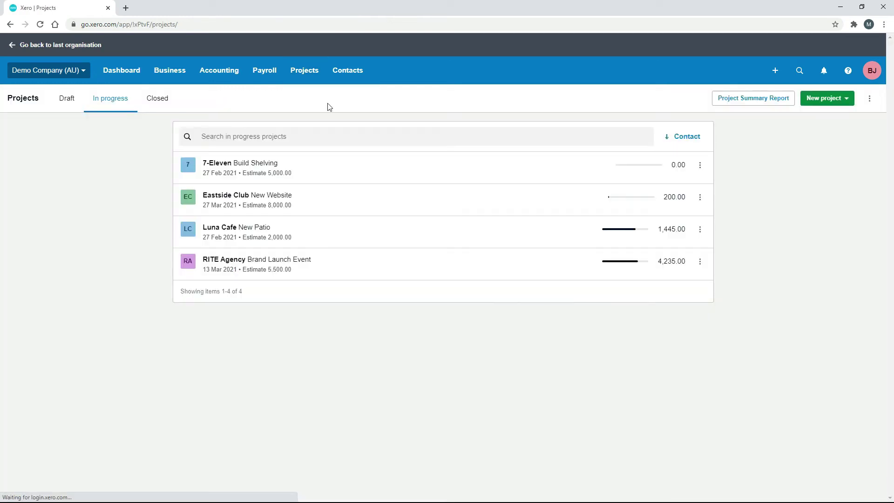
click(399, 174)
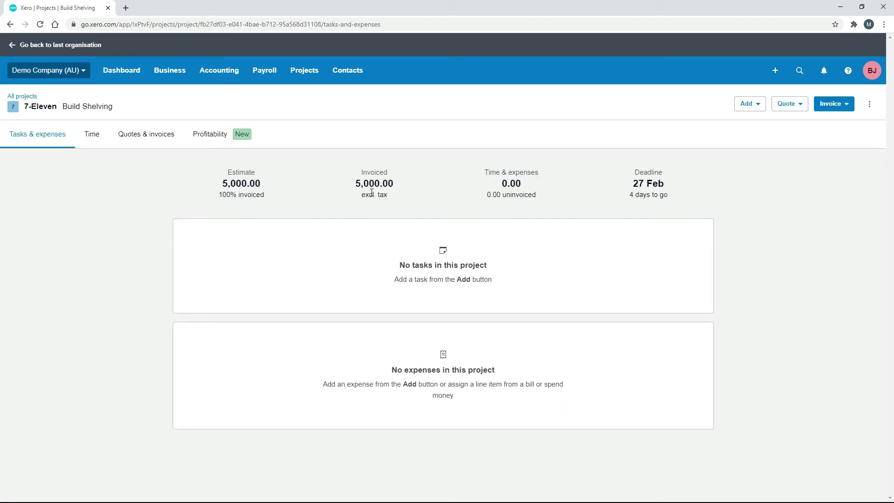
click(147, 138)
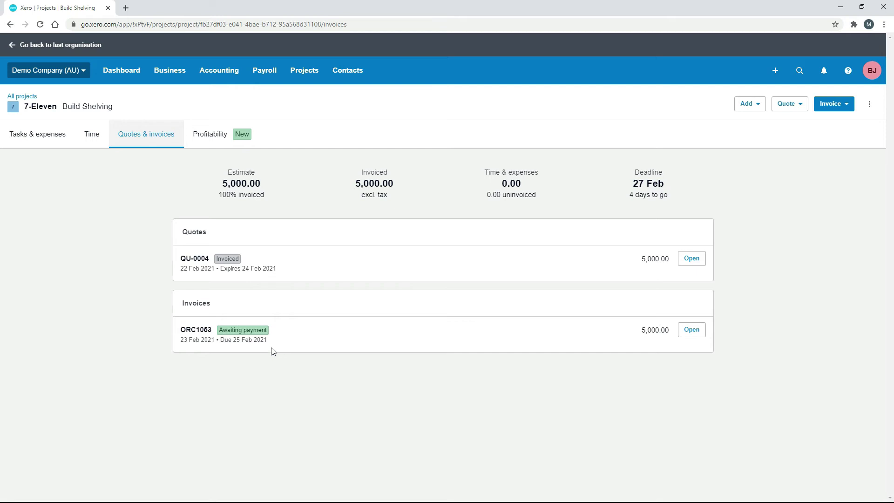
click(223, 140)
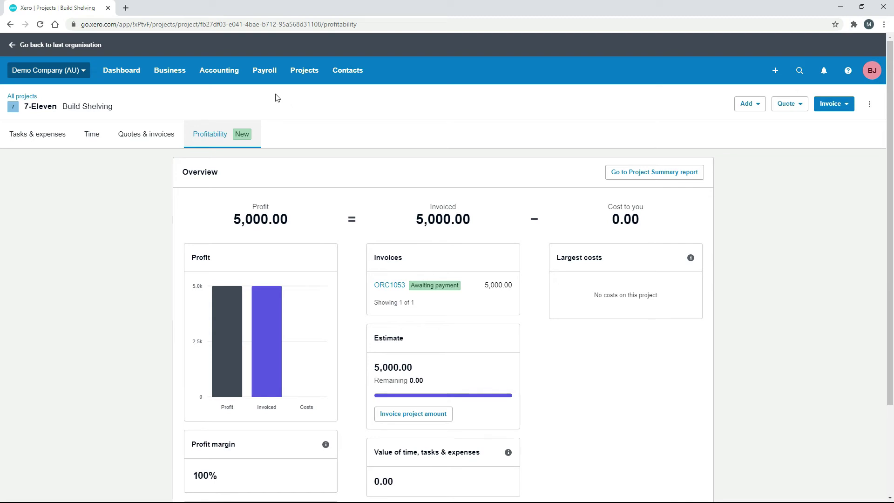
click(308, 71)
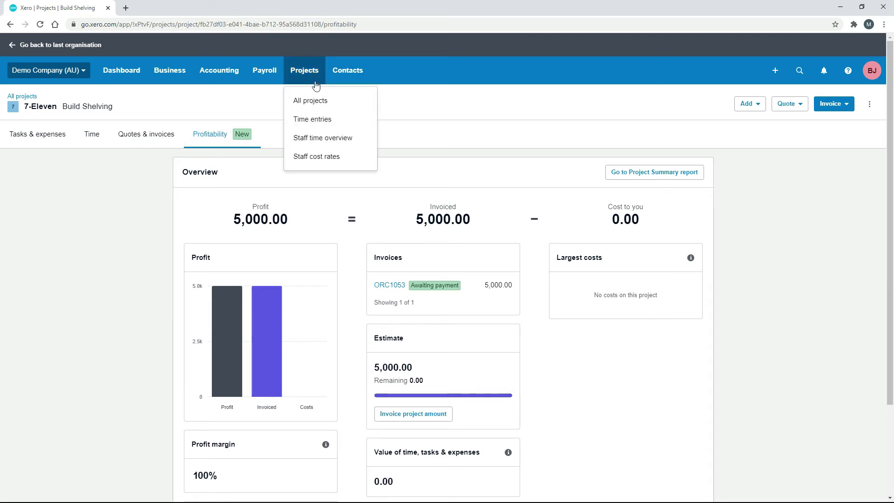
Step: Create in-progress project 'New Doors' for 7-Eleven, due 26 Feb 2021, estimate calculated from tasks & expenses
click(321, 103)
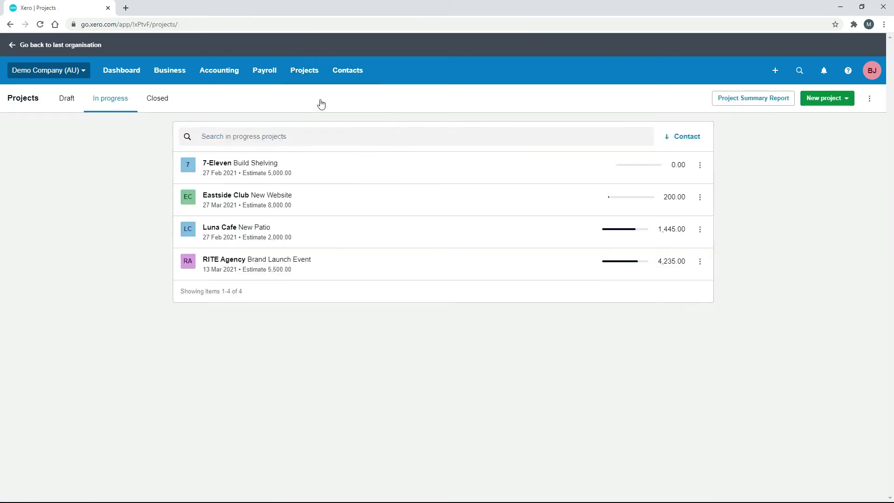
click(827, 102)
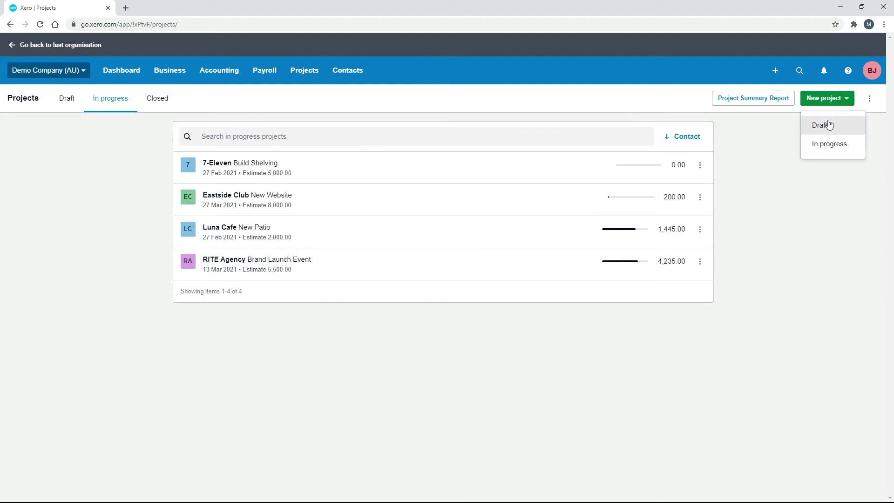
click(827, 145)
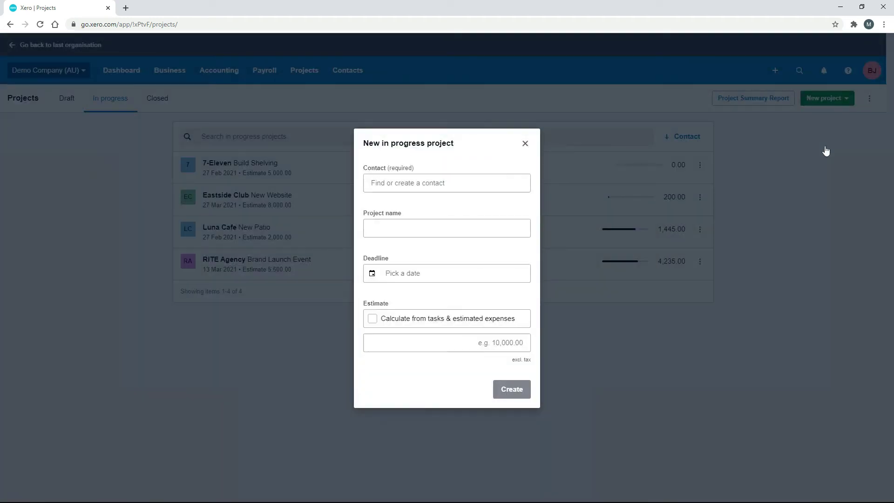
click(423, 183)
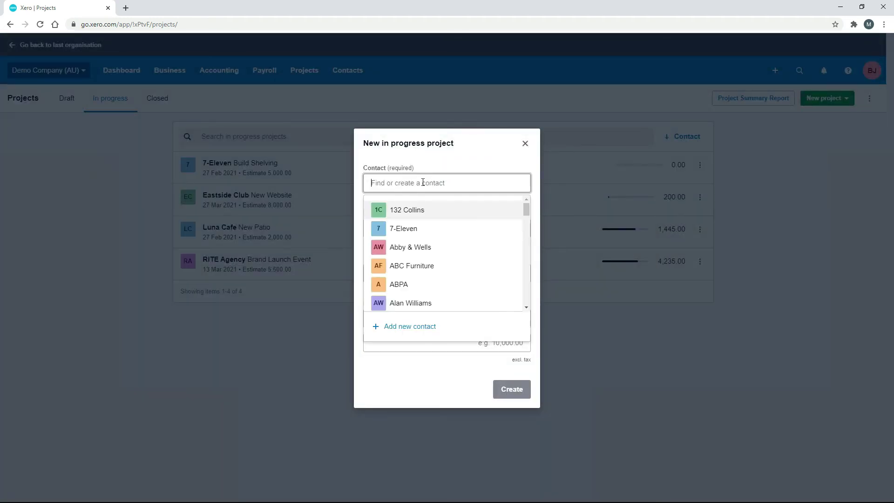
click(418, 229)
click(415, 229)
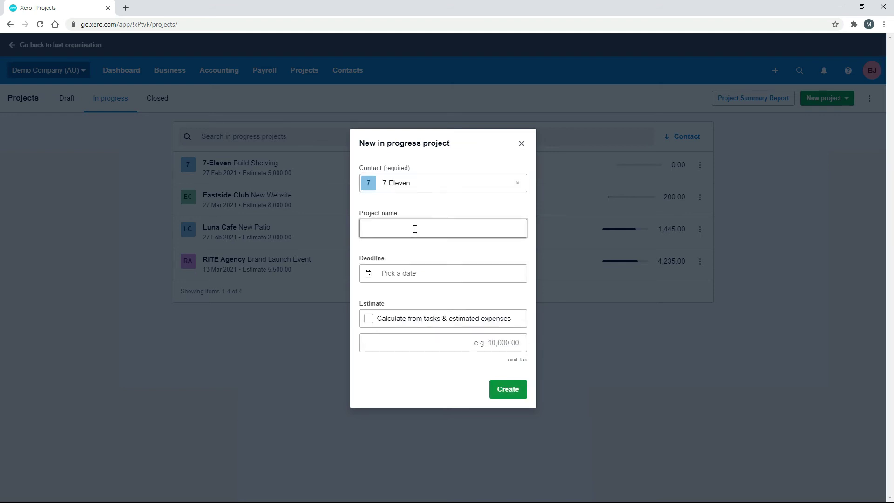
text(New Doors)
click(429, 275)
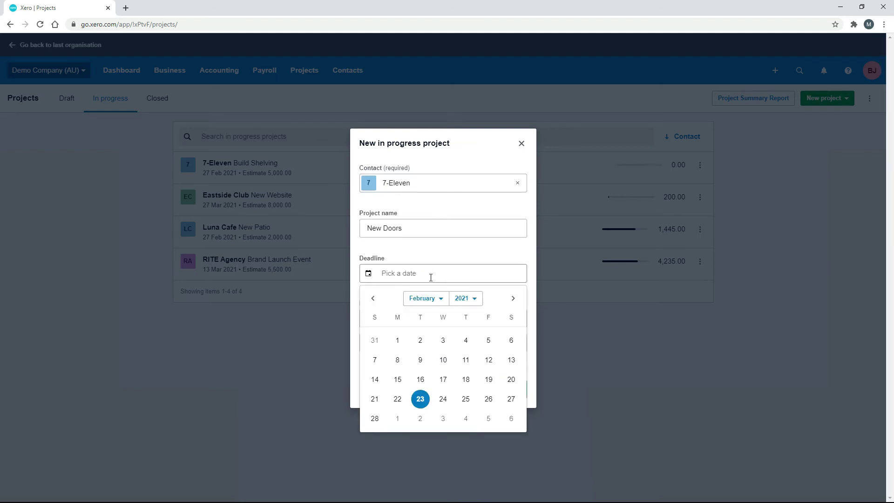
click(485, 400)
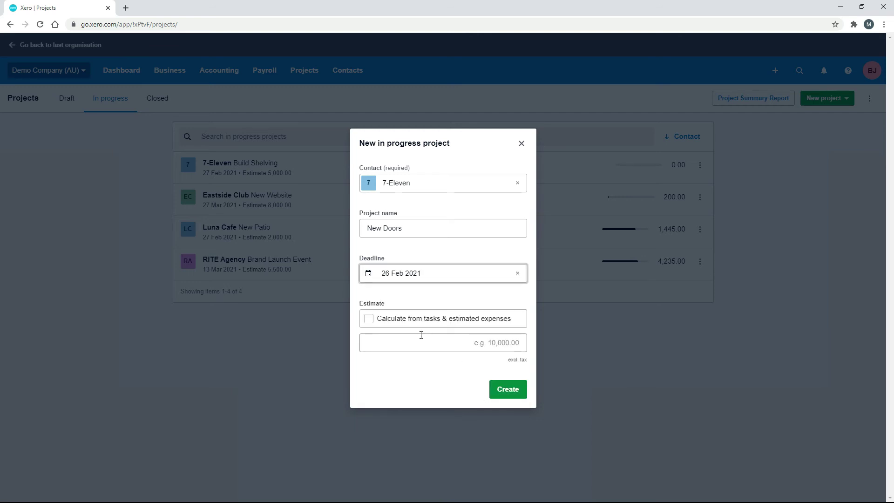
click(368, 319)
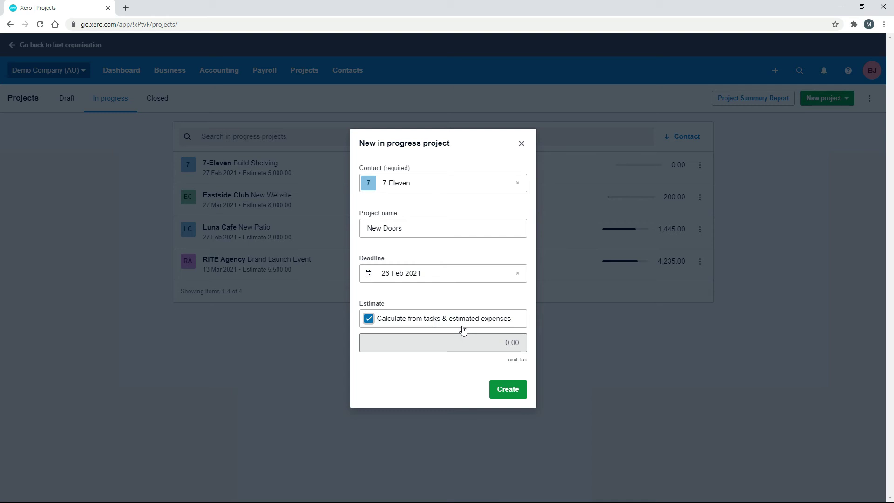
click(509, 391)
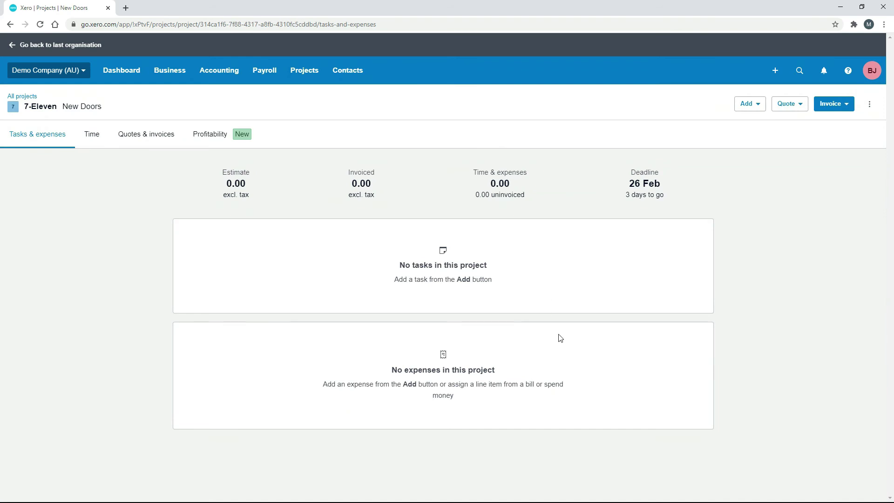
Step: Add an Install Doors task with 5 estimated hours at a fixed price of 100.00
click(753, 104)
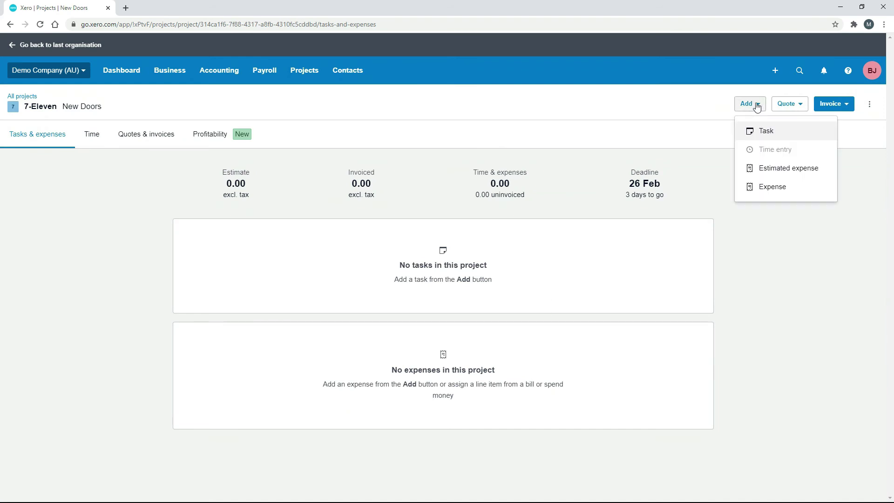
click(772, 136)
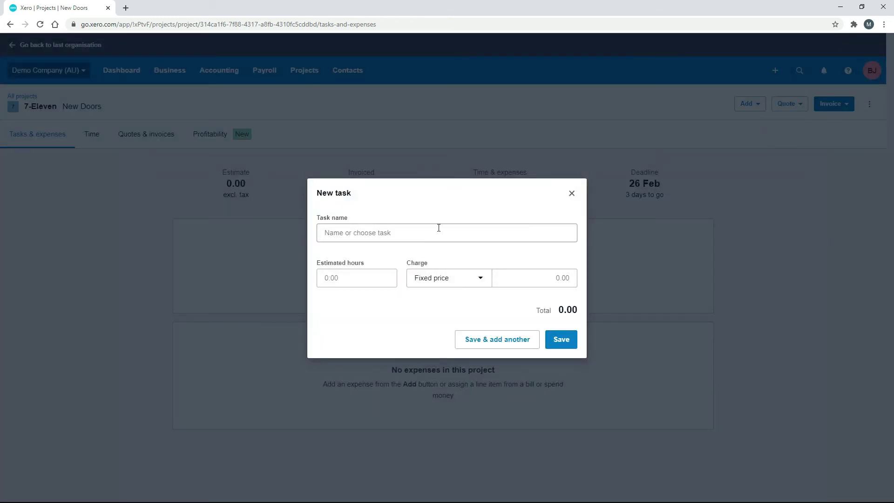
text(Install Doors)
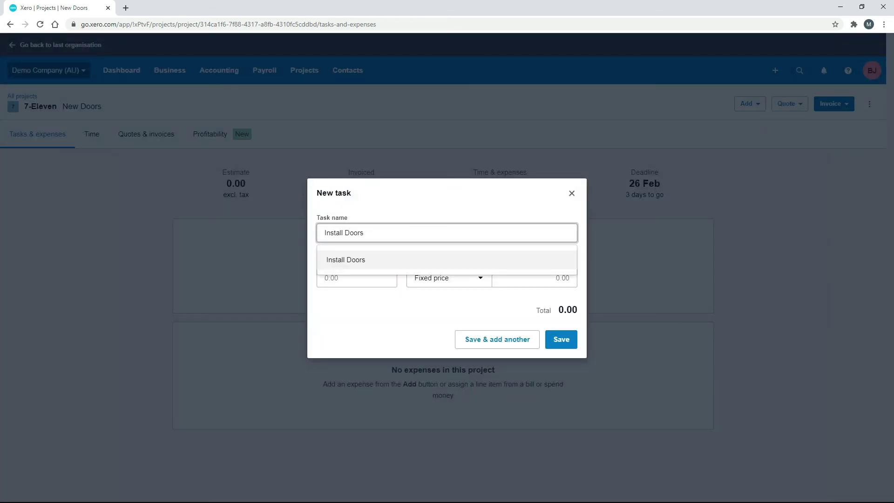
click(419, 208)
click(374, 279)
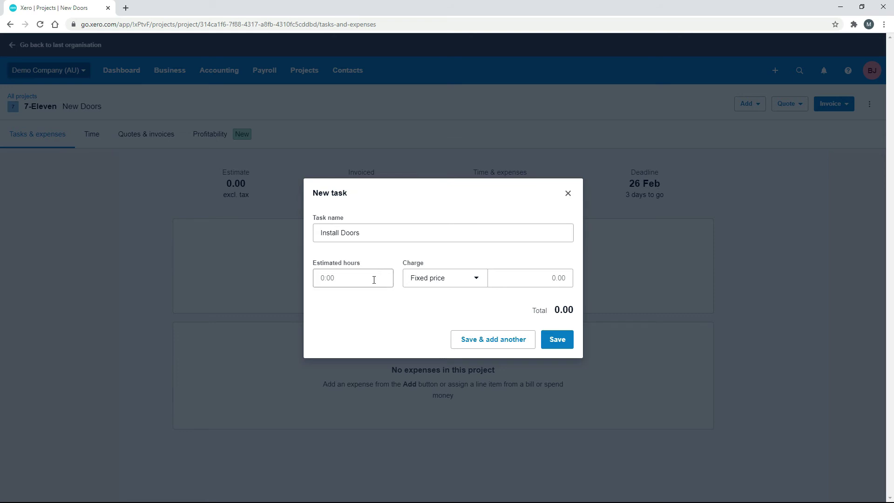
click(374, 279)
text(5)
key(Tab)
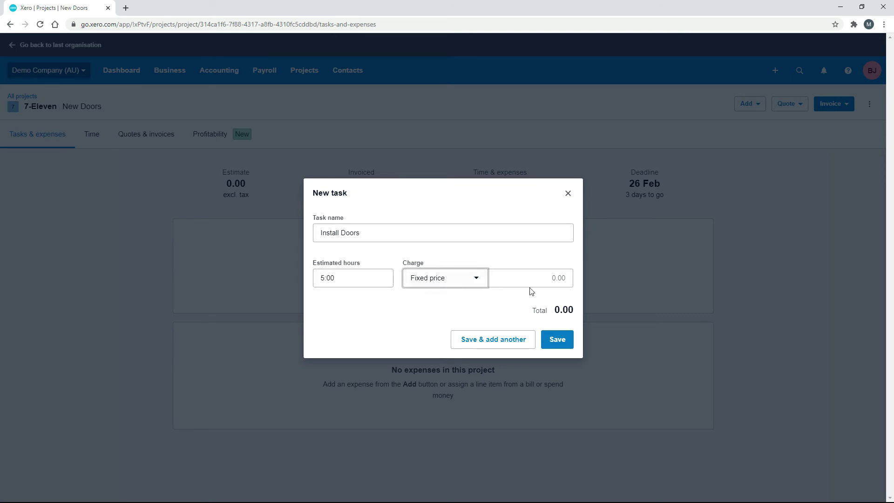
click(554, 278)
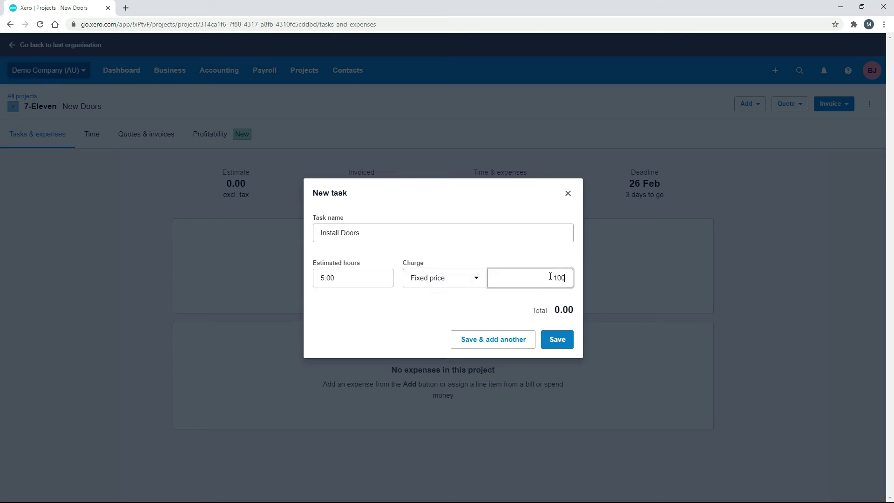
key(Tab)
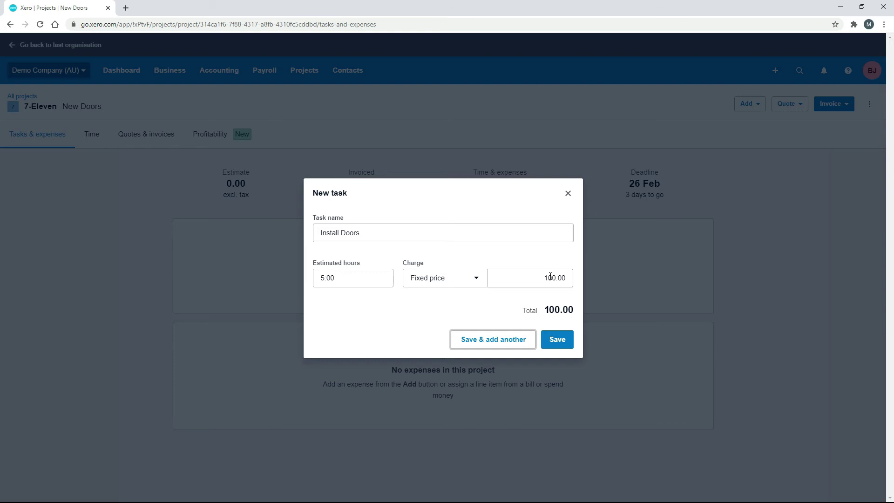
click(558, 343)
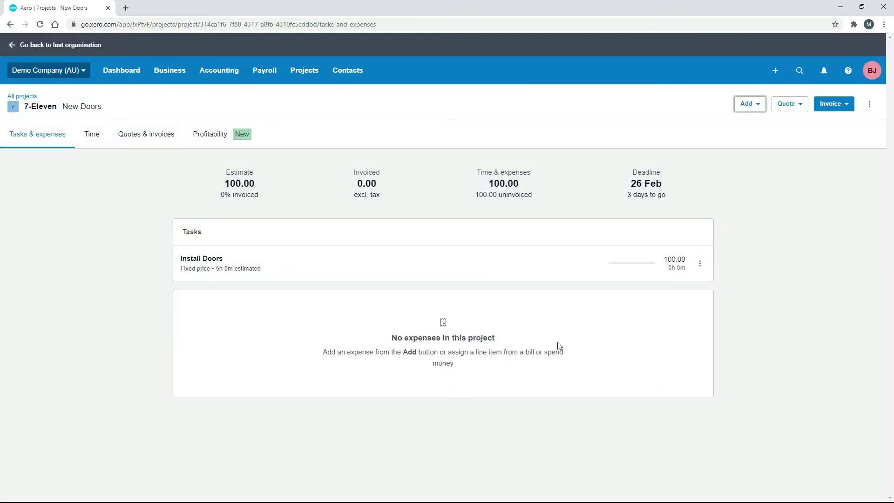
Step: Add a New Doors estimated expense at 1,000.00 unit cost with a 50% markup
click(752, 104)
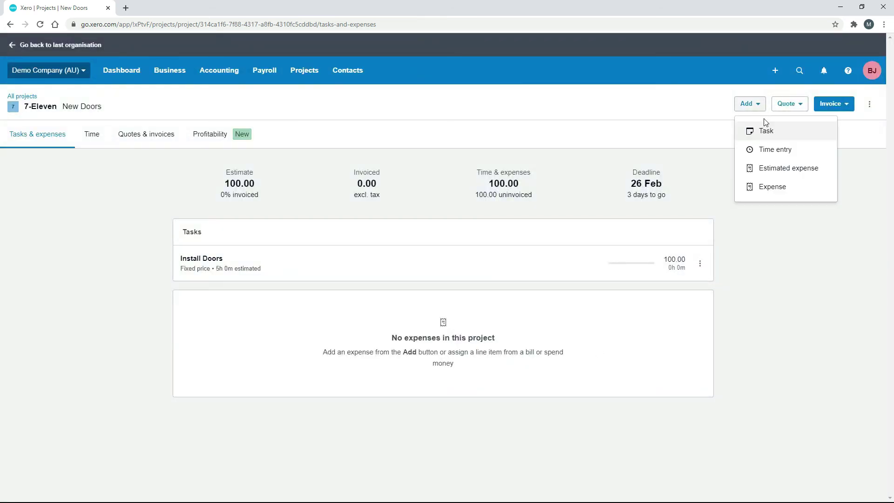
click(778, 175)
click(456, 145)
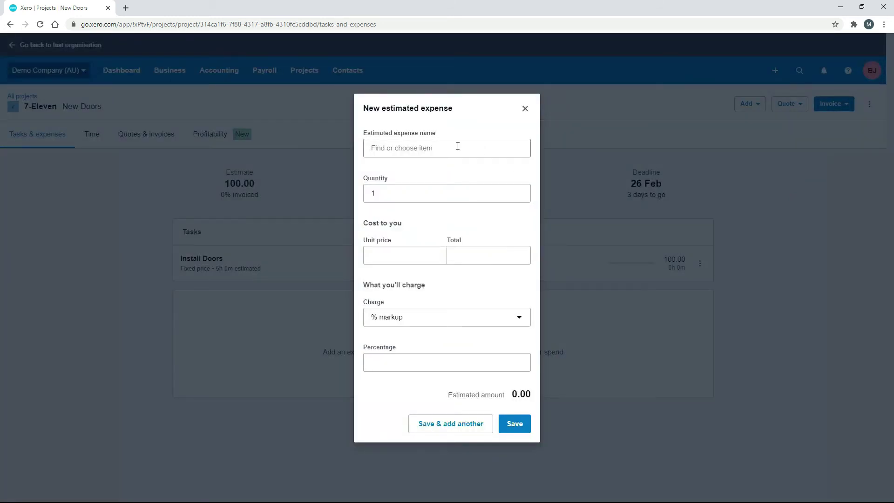
text(New Doors)
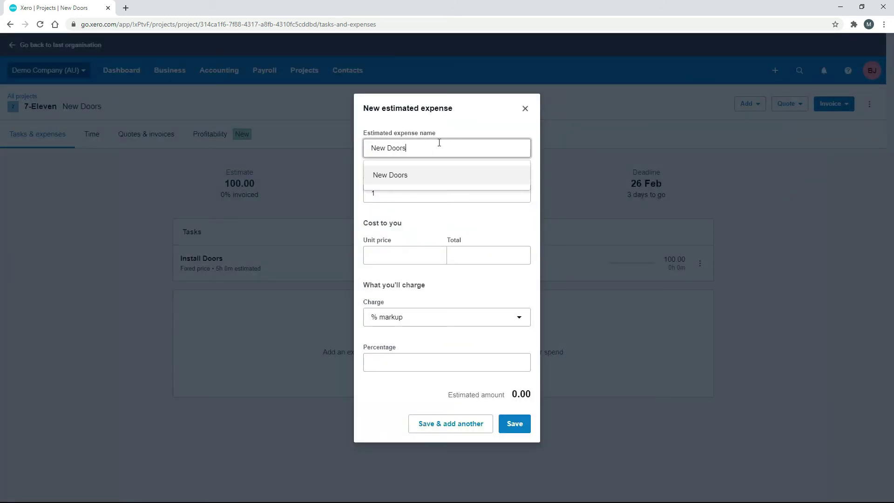
click(411, 178)
click(397, 256)
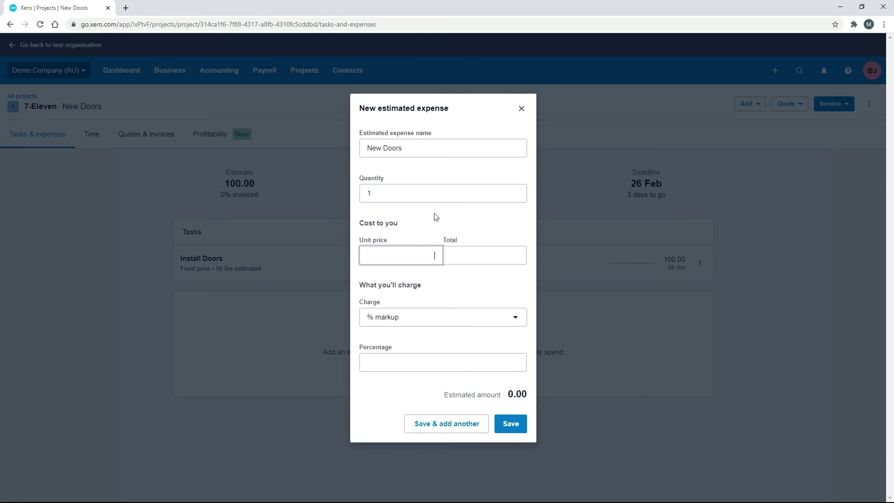
key(Tab)
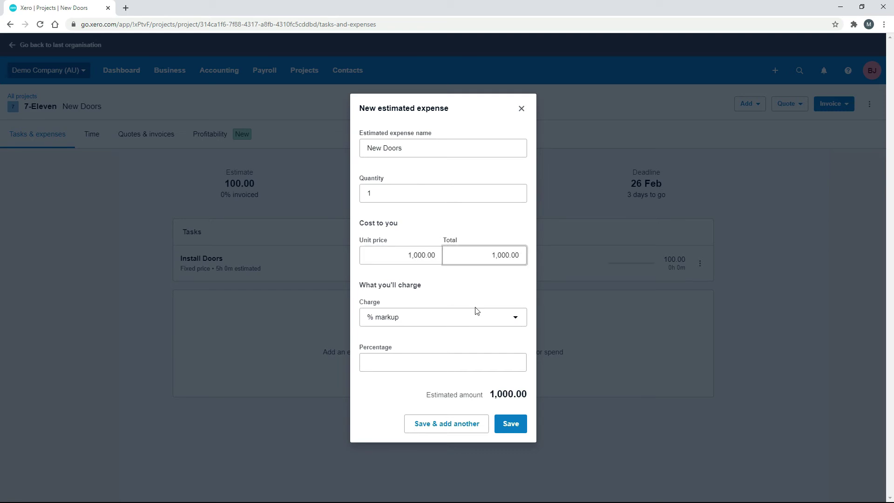
click(401, 364)
text(5)
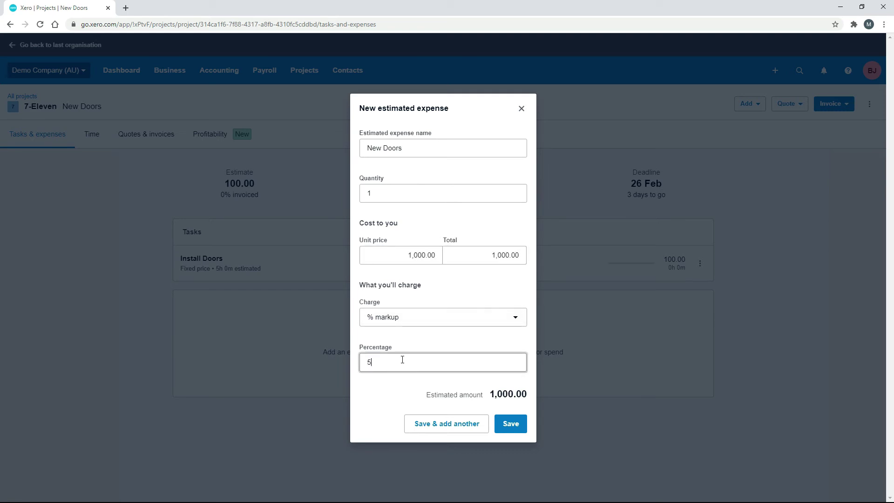
text(0)
key(Tab)
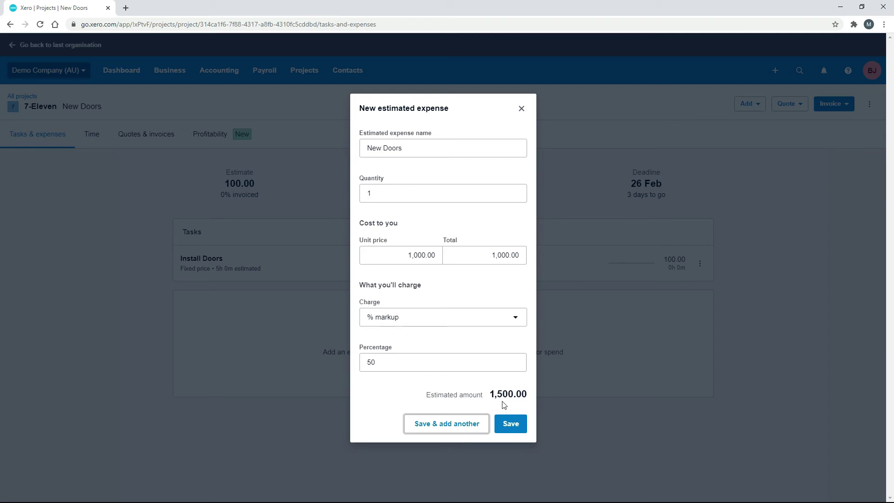
click(510, 424)
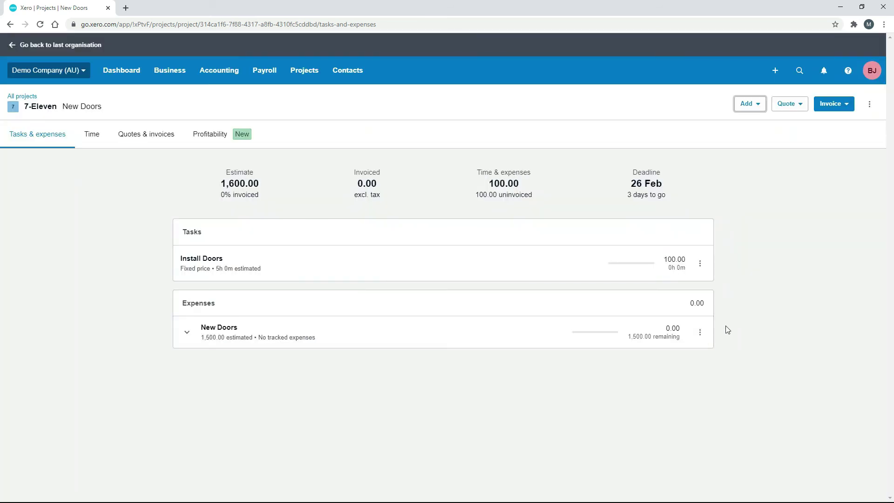
click(797, 106)
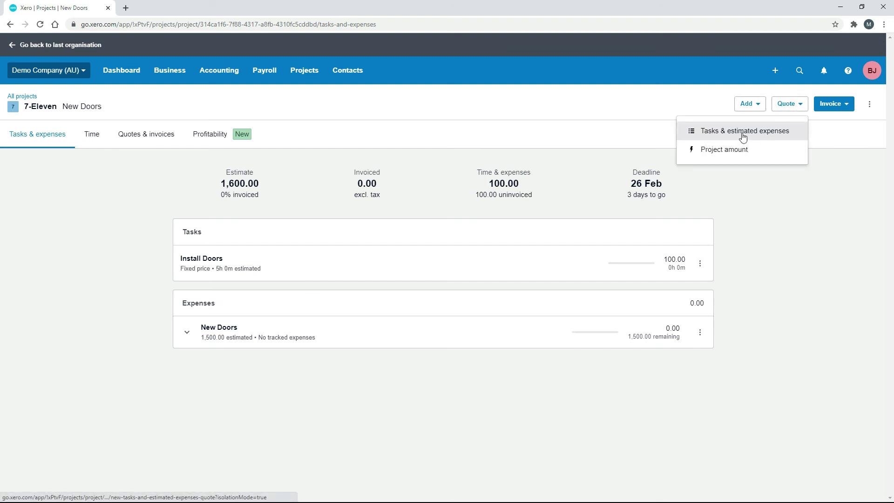
Step: Quote tasks and estimated expenses as individual items, titled with the project name, and open the draft
click(742, 134)
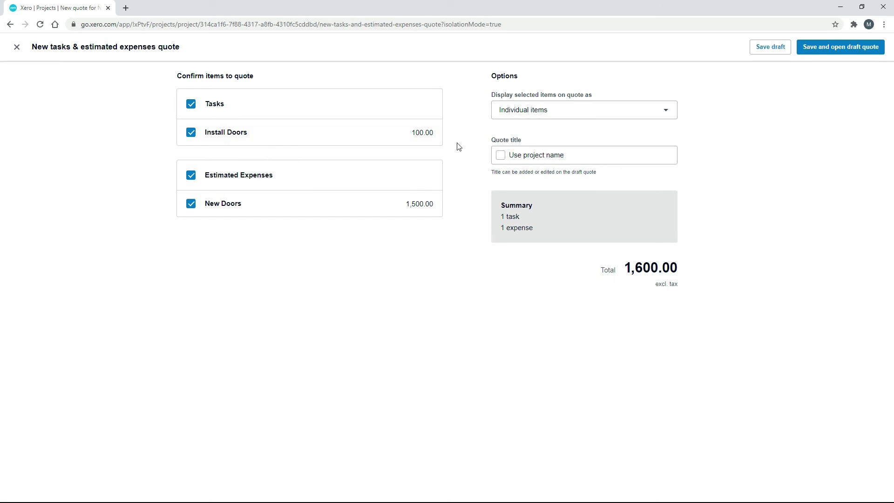
click(667, 114)
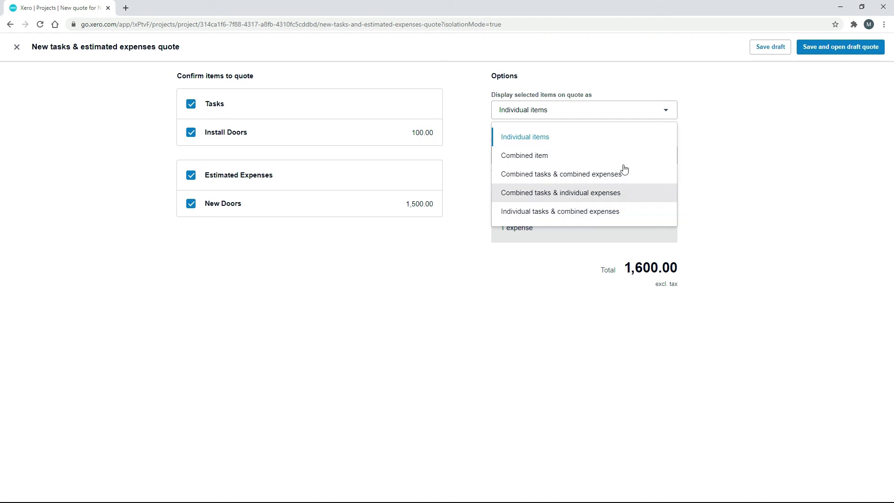
click(712, 163)
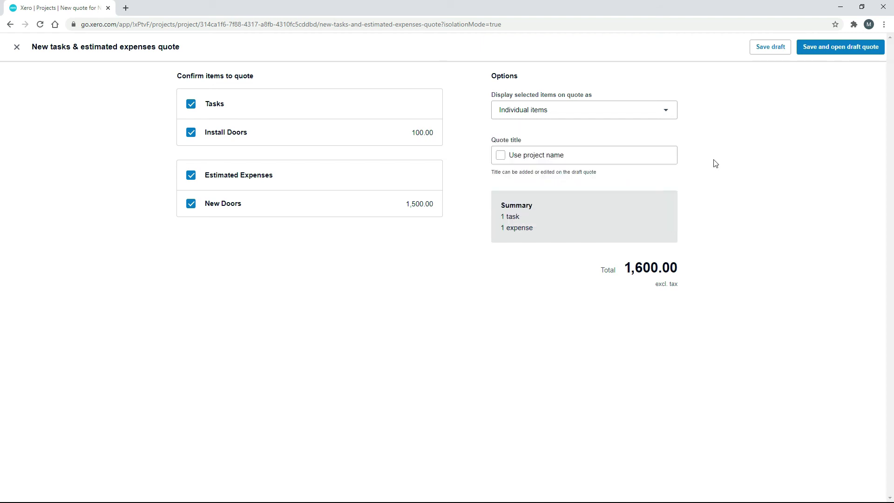
click(499, 154)
click(825, 48)
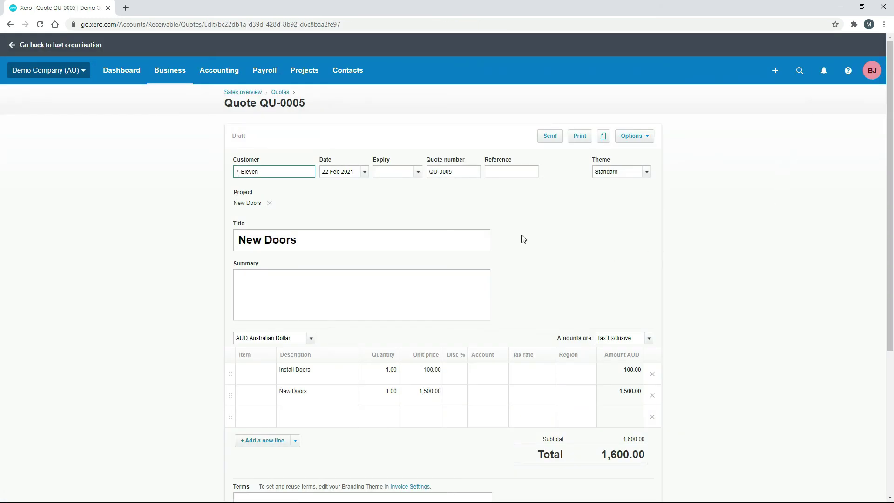
Step: Set expiry to 24 Feb 2021, code lines to 200 - Sales, save the draft, and reopen QU-0005
click(417, 174)
click(442, 297)
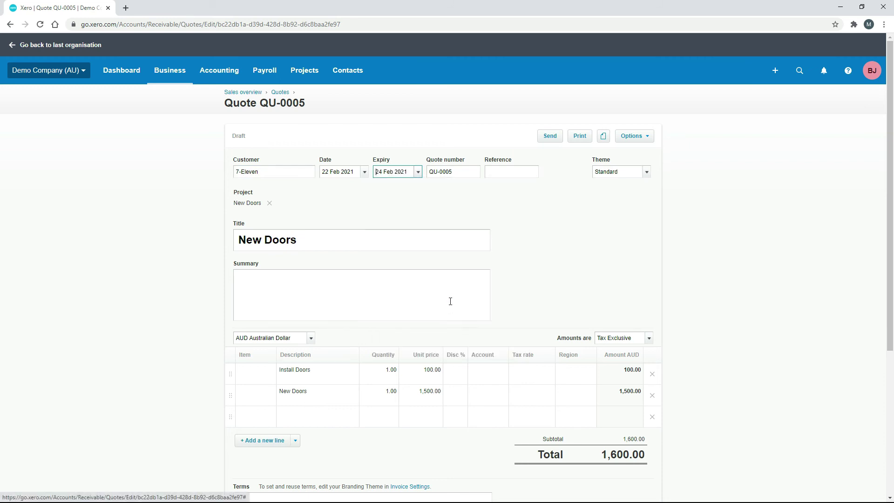
click(490, 374)
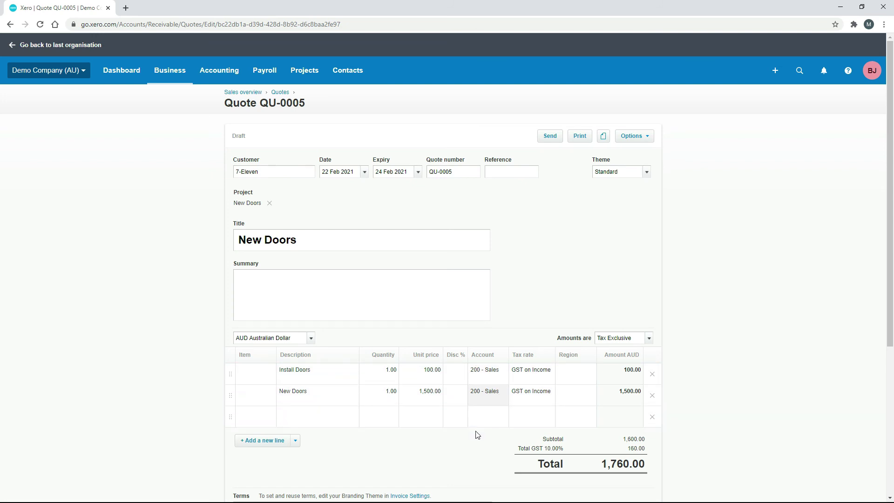
scroll(730, 331, down, 2)
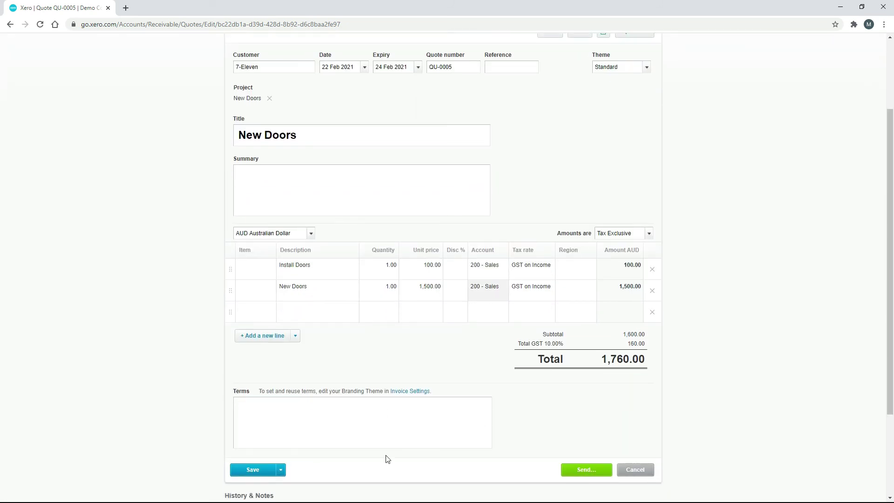
click(253, 470)
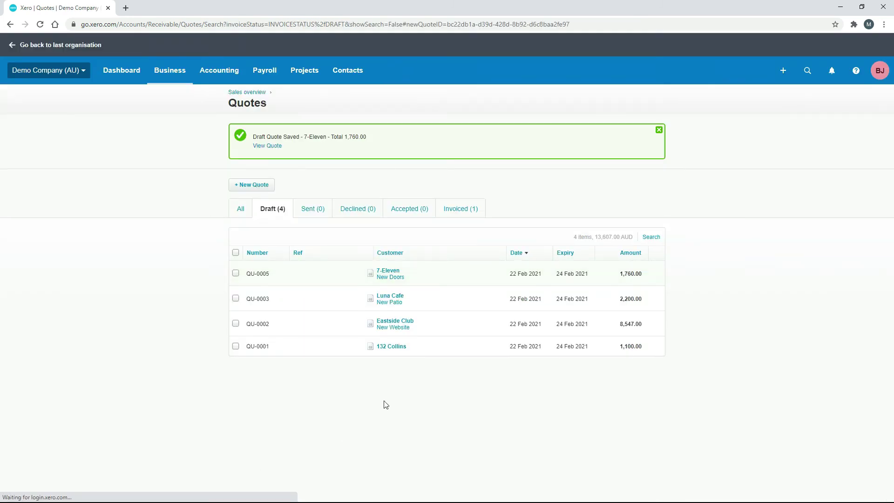
click(391, 274)
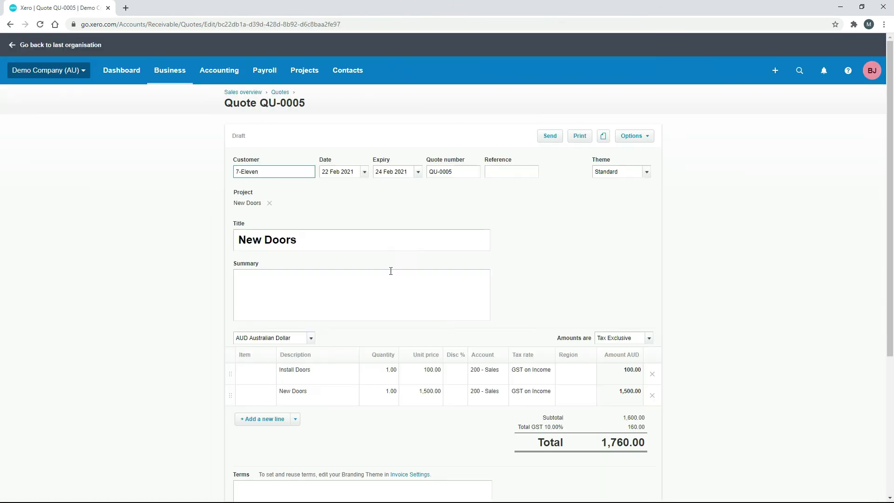
click(634, 138)
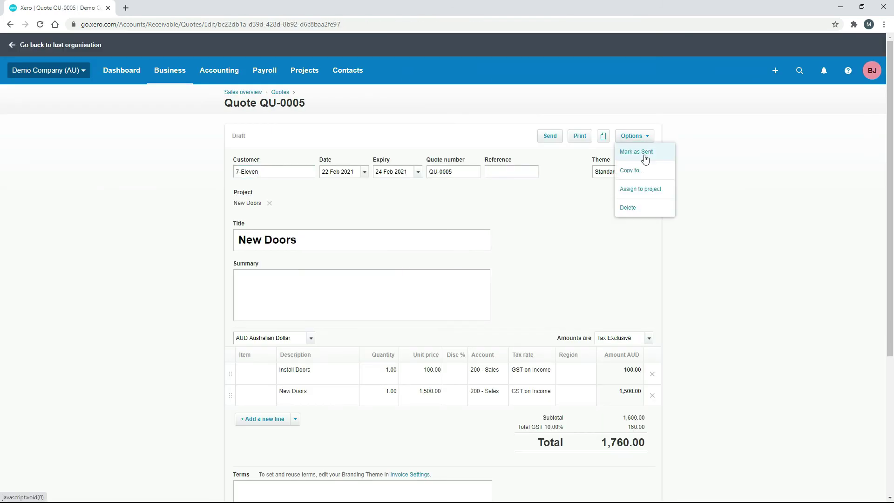
Step: Mark quote QU-0005 as sent, then as accepted
click(645, 158)
click(646, 179)
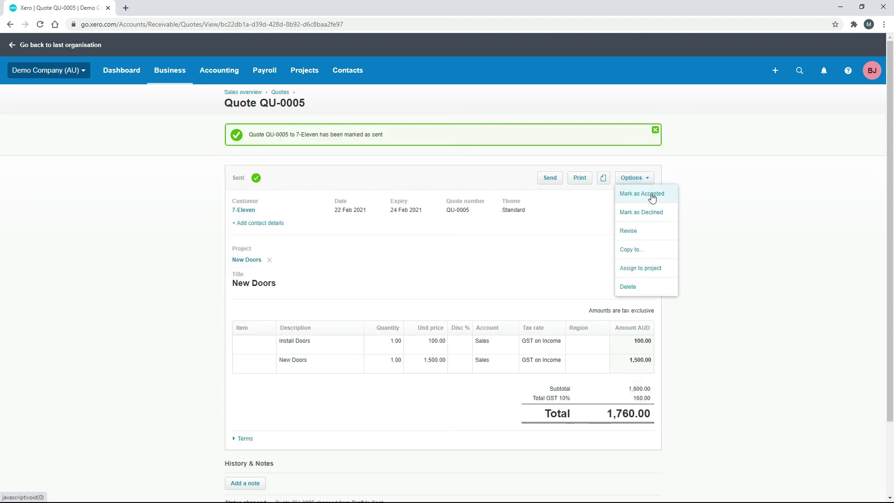
click(652, 197)
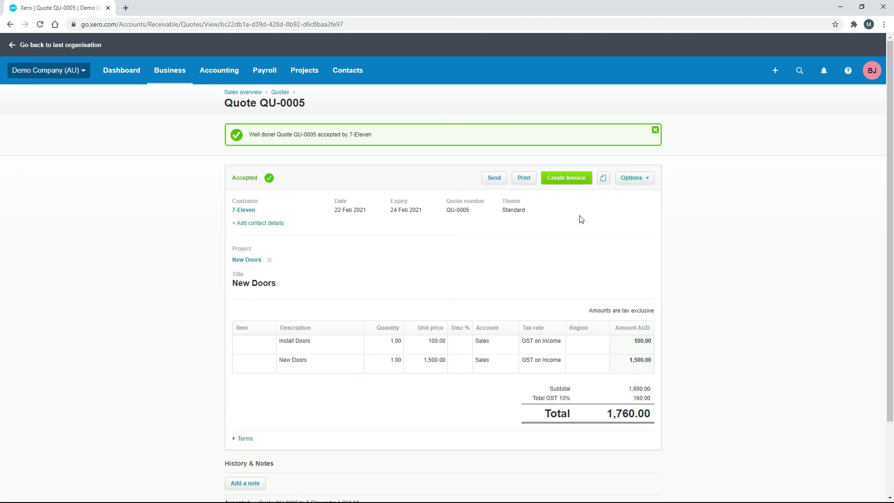
click(308, 71)
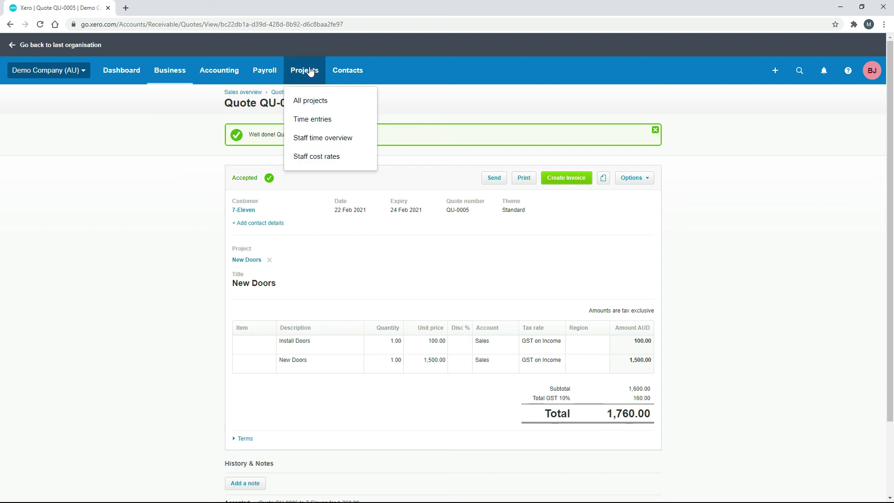
Step: From the 7-Eleven New Doors project's Quotes & invoices tab, start an invoice from quote QU-0005
click(332, 104)
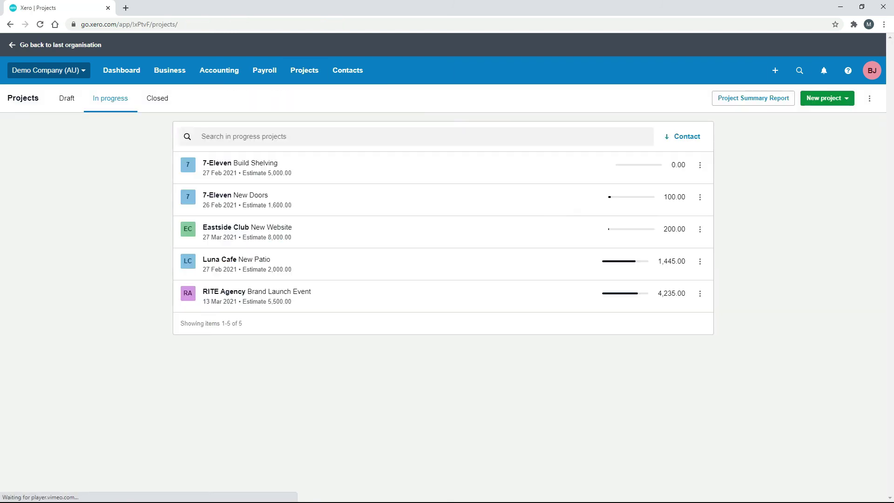
click(370, 206)
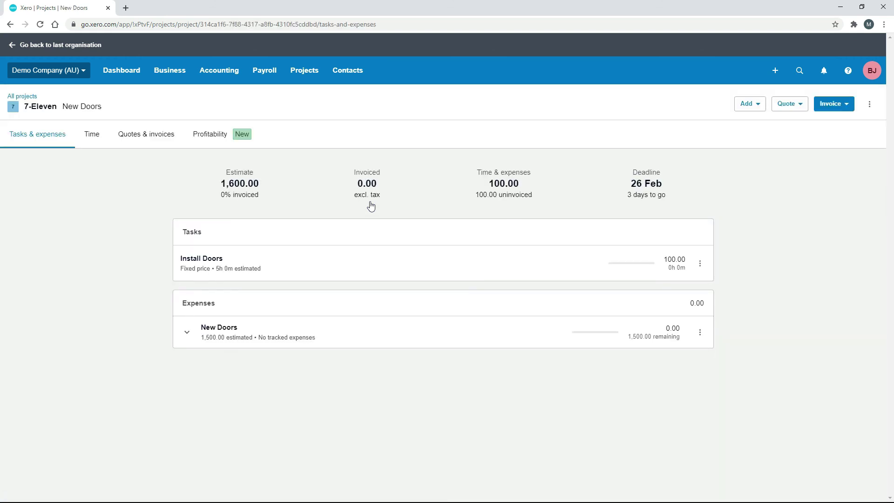
click(159, 136)
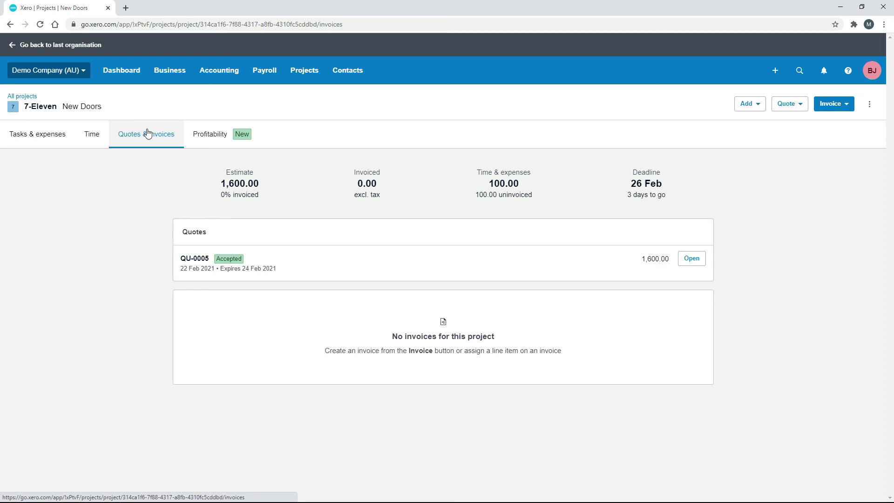
click(844, 105)
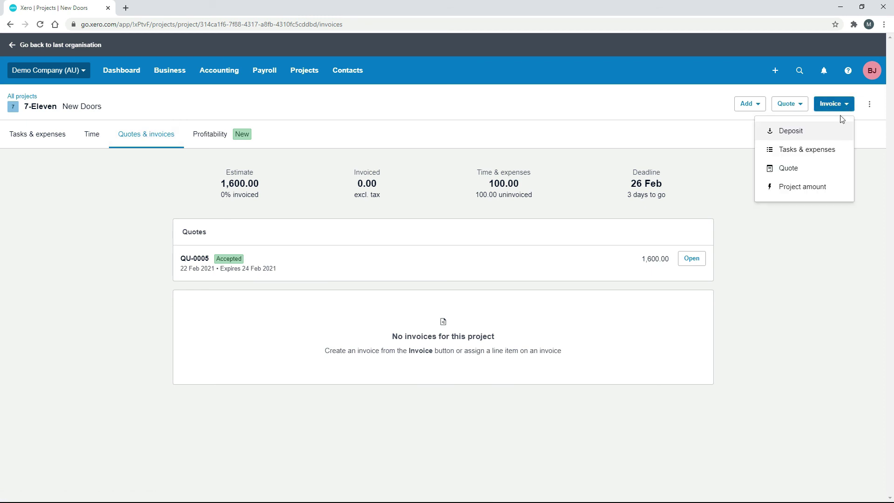
click(819, 172)
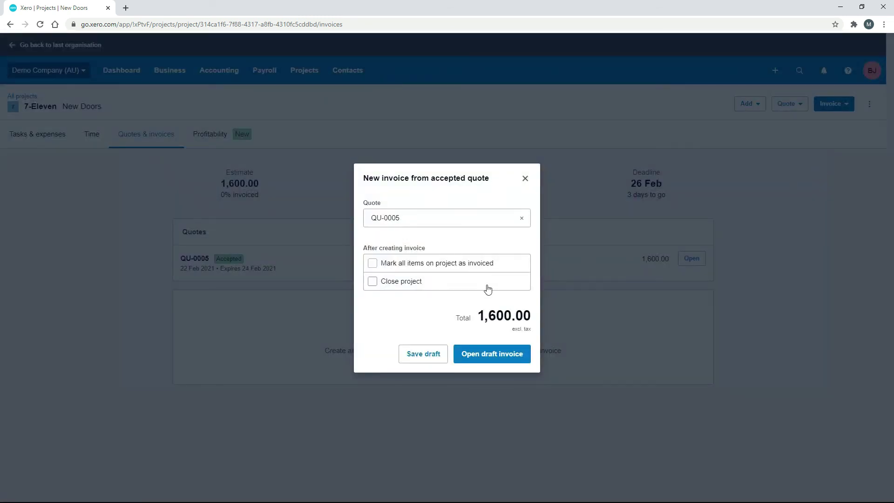
Step: Open the draft invoice, set its due date to 26 Feb 2021, approve it, then go to All projects
click(503, 357)
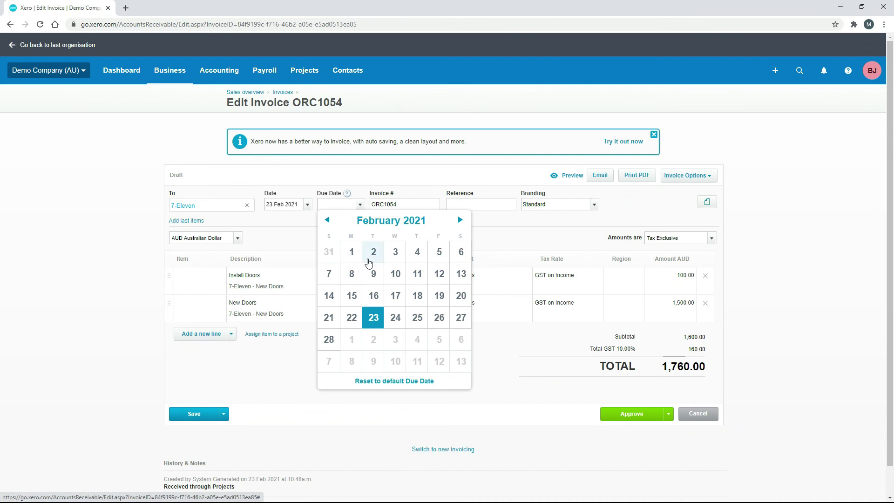
click(439, 317)
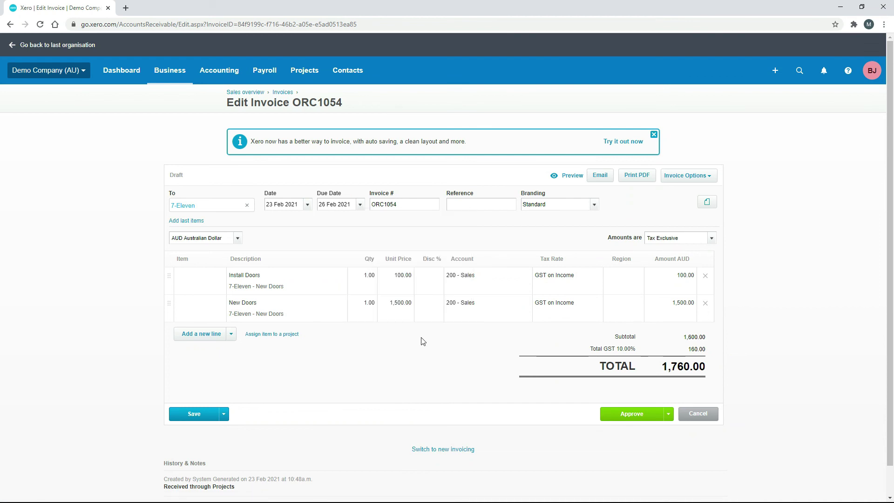
click(632, 414)
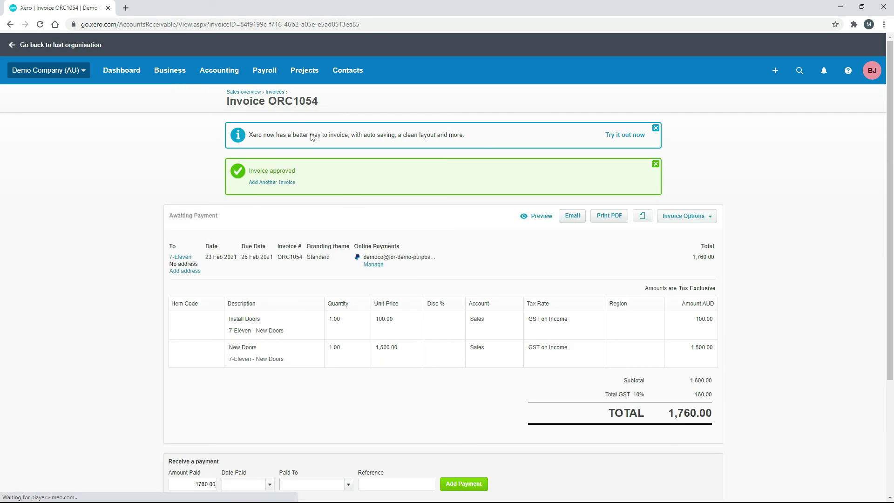
click(305, 76)
click(326, 103)
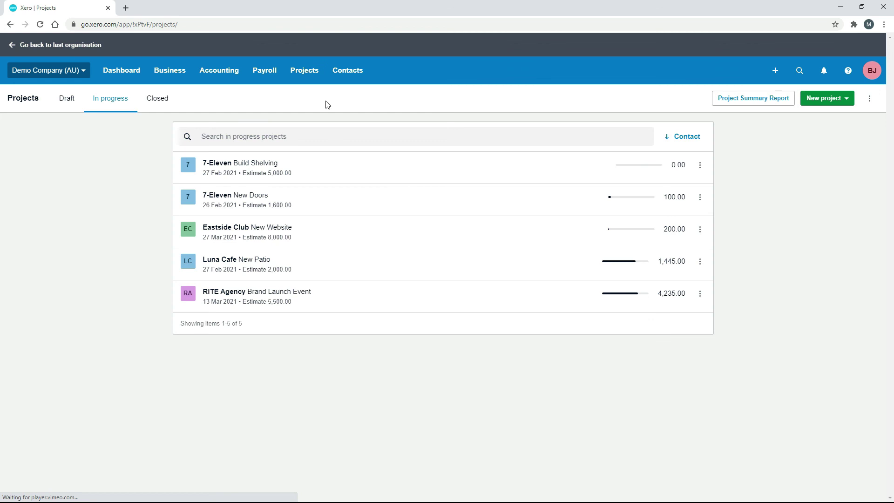
Step: Open the 7-Eleven New Doors project and view its Quotes & invoices, Profitability and Tasks & expenses tabs
click(353, 200)
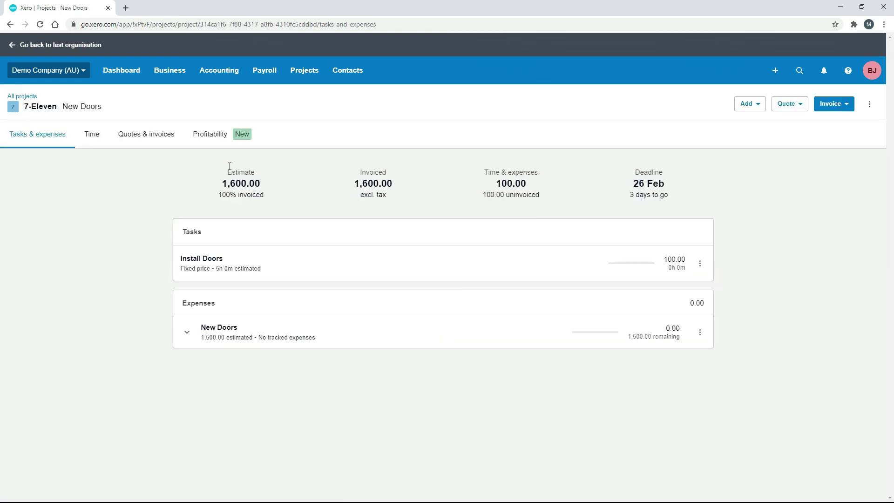
click(148, 134)
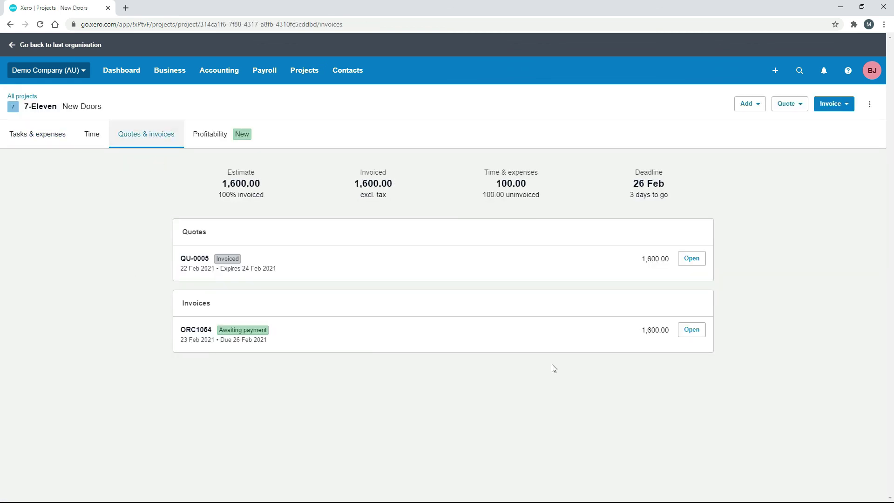
click(218, 137)
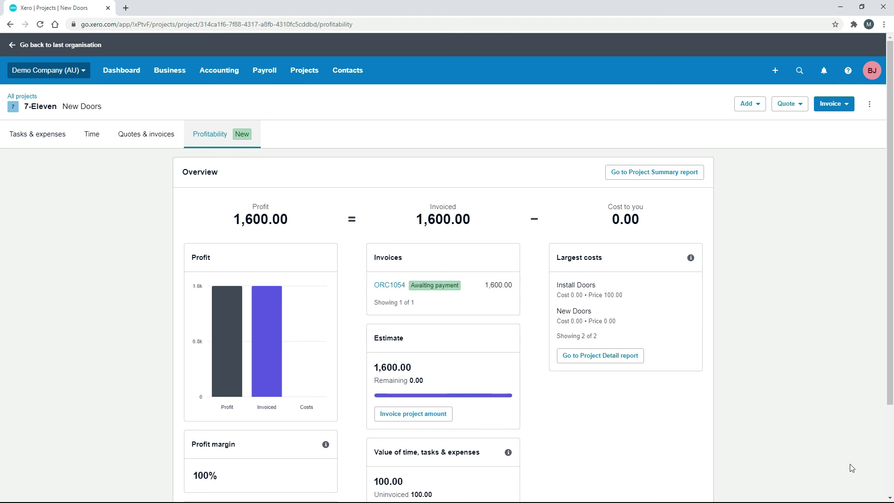
click(46, 135)
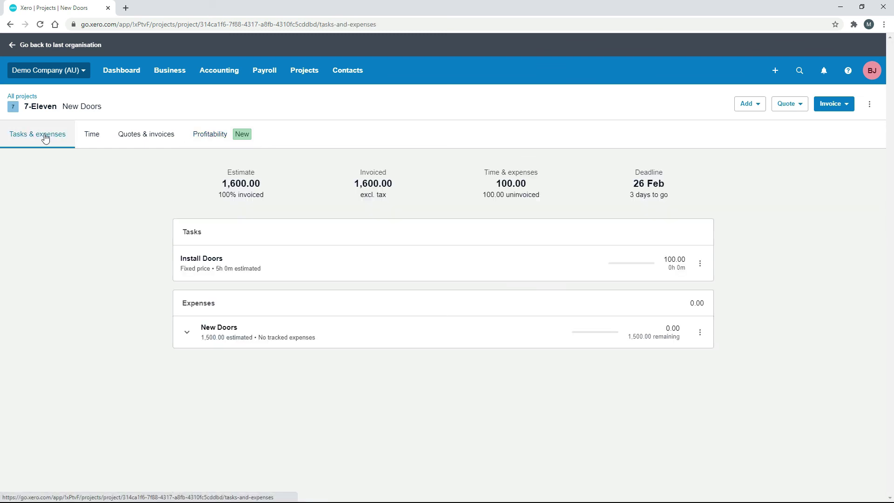